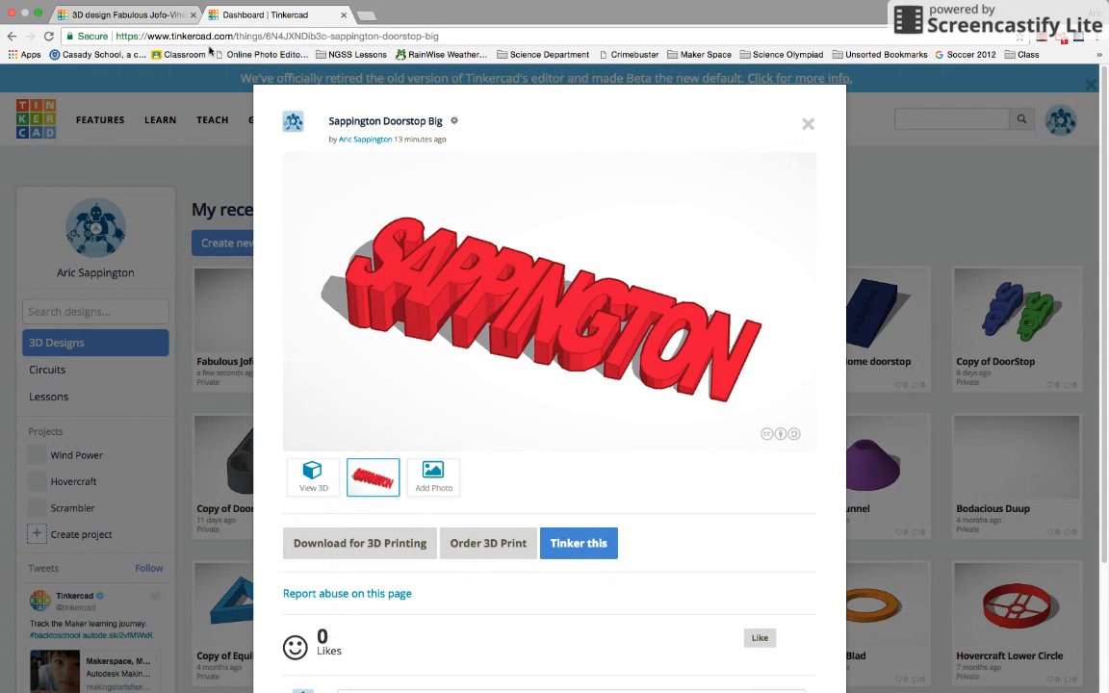
Switch to the Sapp Doorstop design and place a letter A from the Text shapes near the middle of the workplane
{"action": "left_click", "coordinate": [142, 18]}
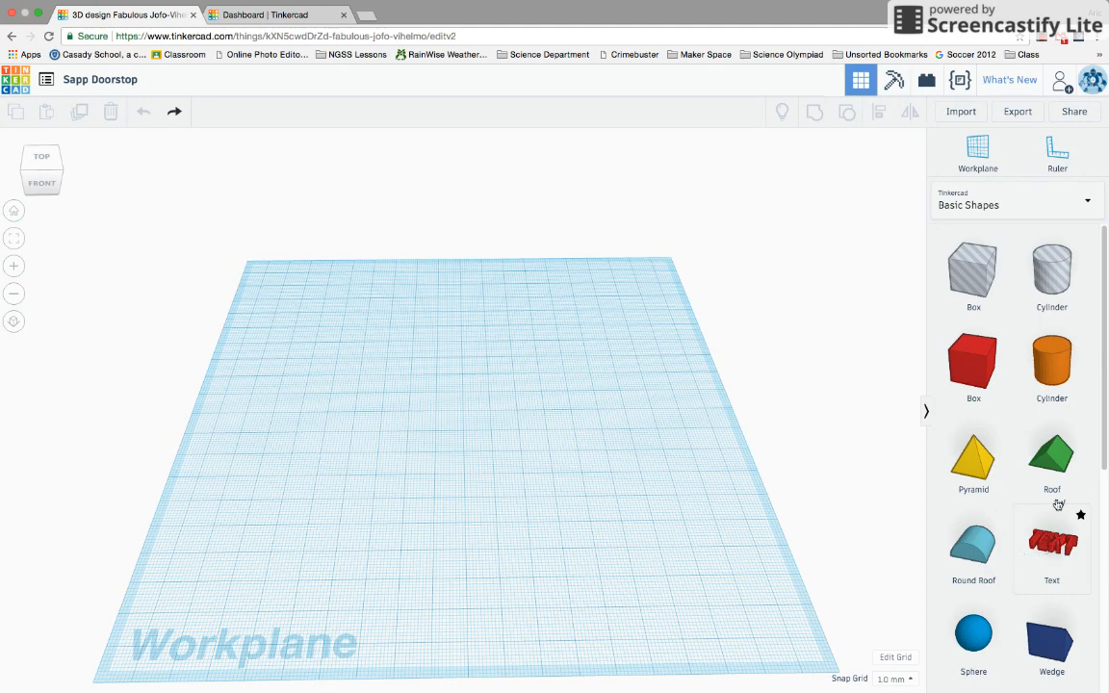
{"action": "left_click", "coordinate": [1083, 204]}
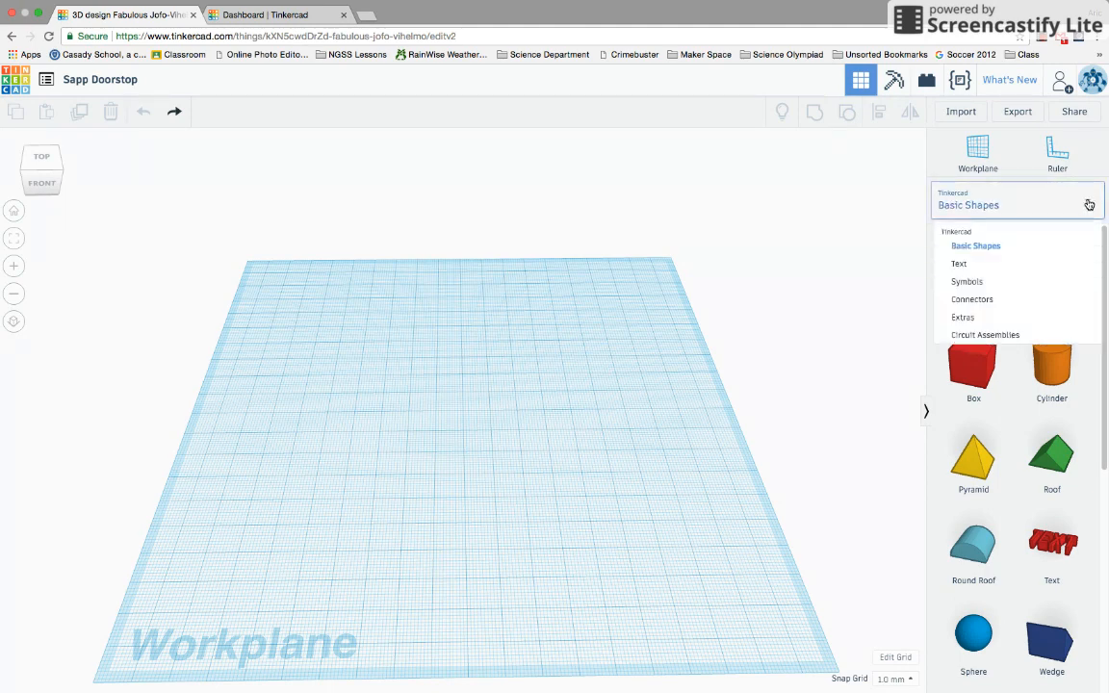
{"action": "left_click", "coordinate": [959, 270]}
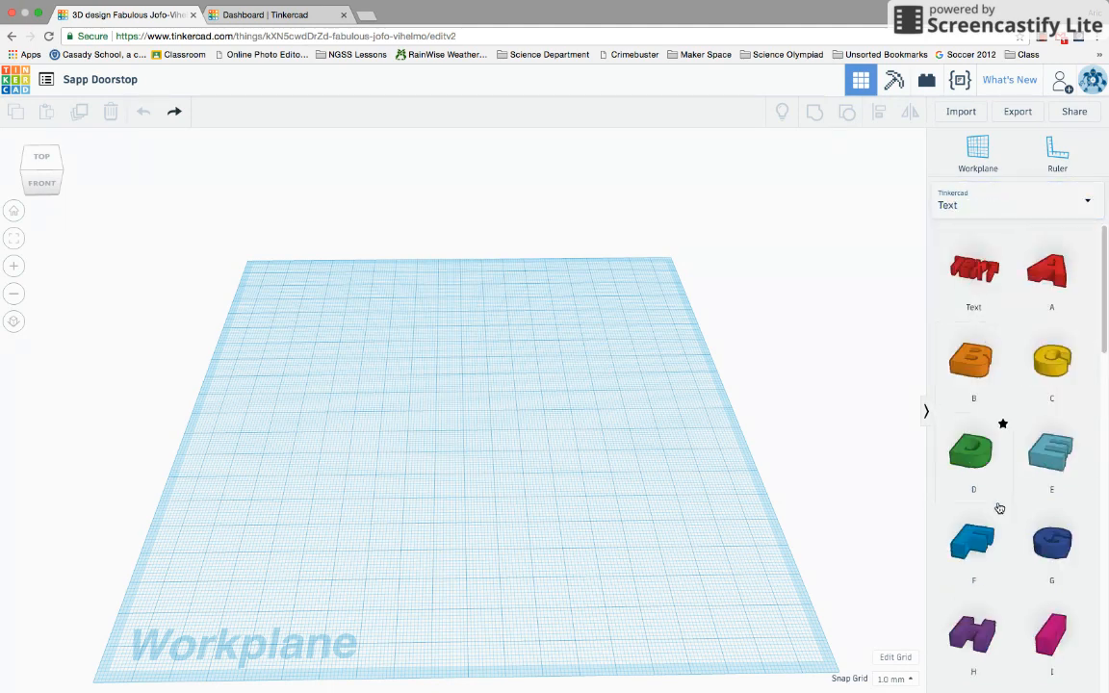
{"action": "left_click_drag", "start_coordinate": [1042, 281], "coordinate": [486, 435]}
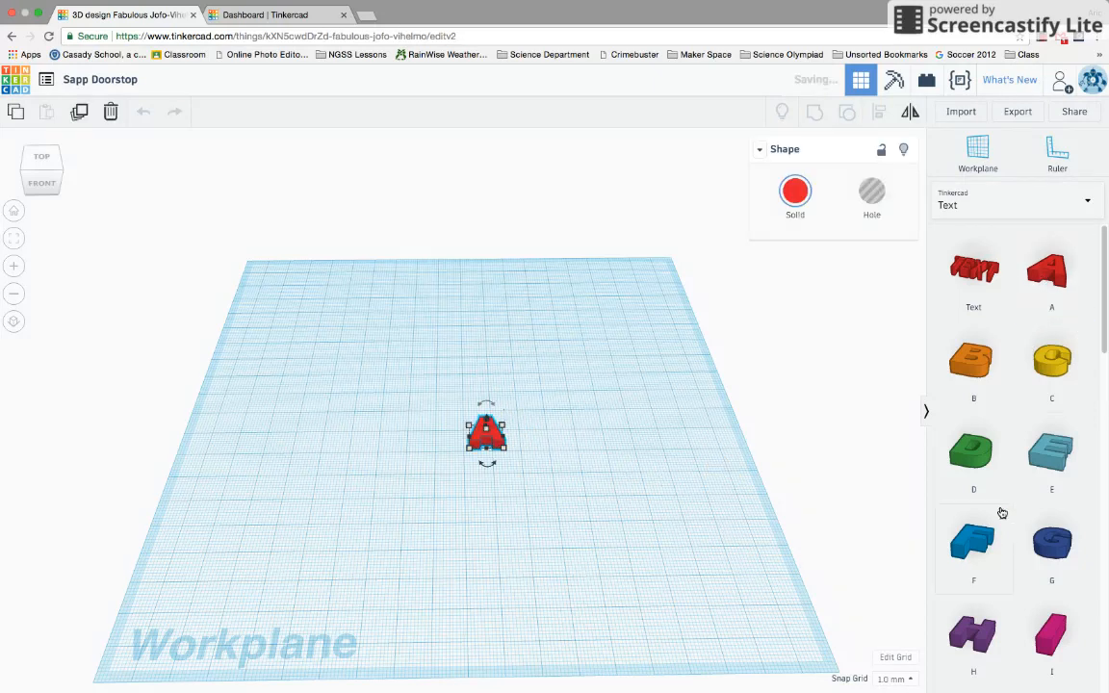
Add two letter P shapes to the right of the A and a letter S to its left on the workplane
{"action": "scroll", "coordinate": [1000, 512], "scroll_direction": "down", "scroll_amount": 2}
{"action": "scroll", "coordinate": [1002, 521], "scroll_direction": "down", "scroll_amount": 3}
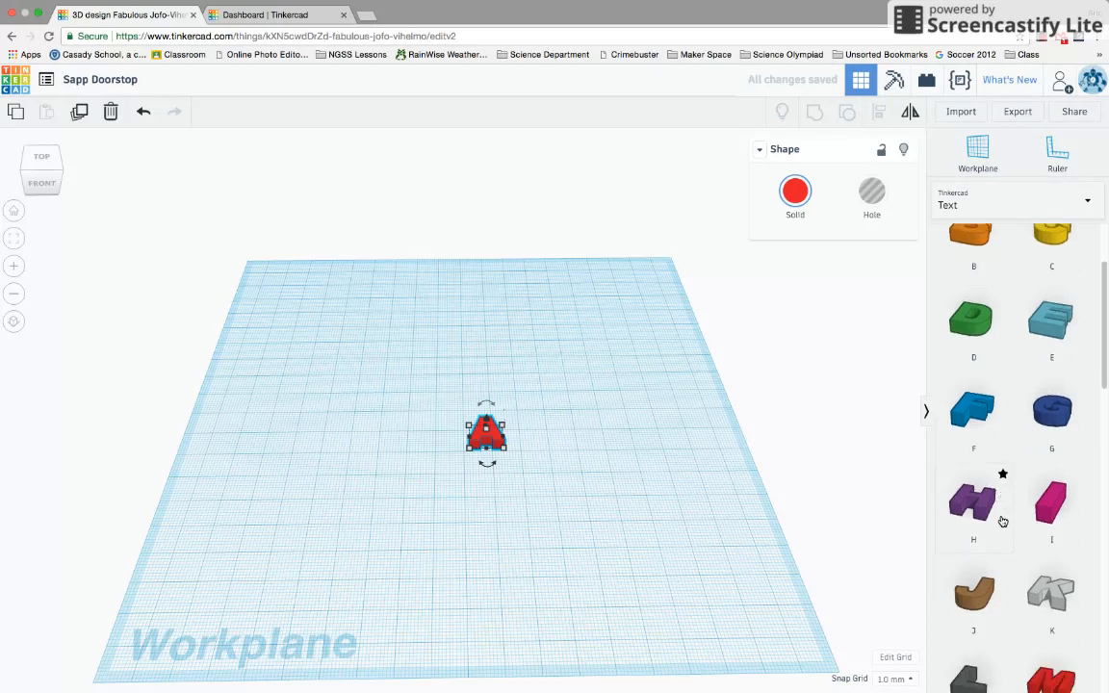
{"action": "scroll", "coordinate": [1002, 522], "scroll_direction": "down", "scroll_amount": 3}
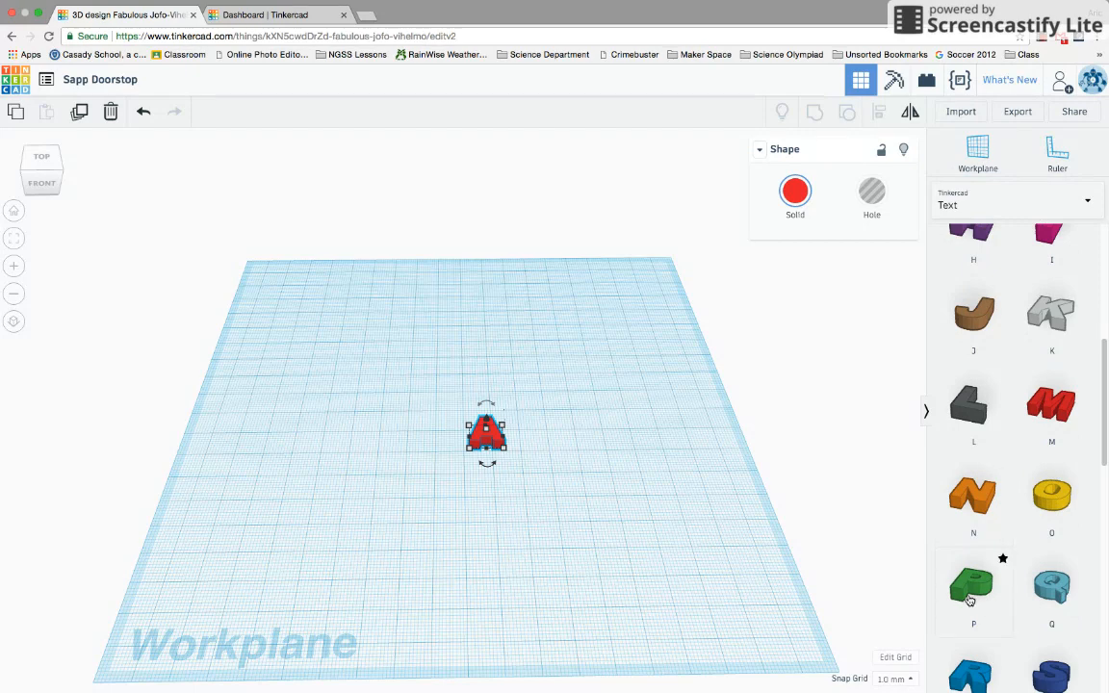
{"action": "left_click_drag", "start_coordinate": [971, 585], "coordinate": [547, 450]}
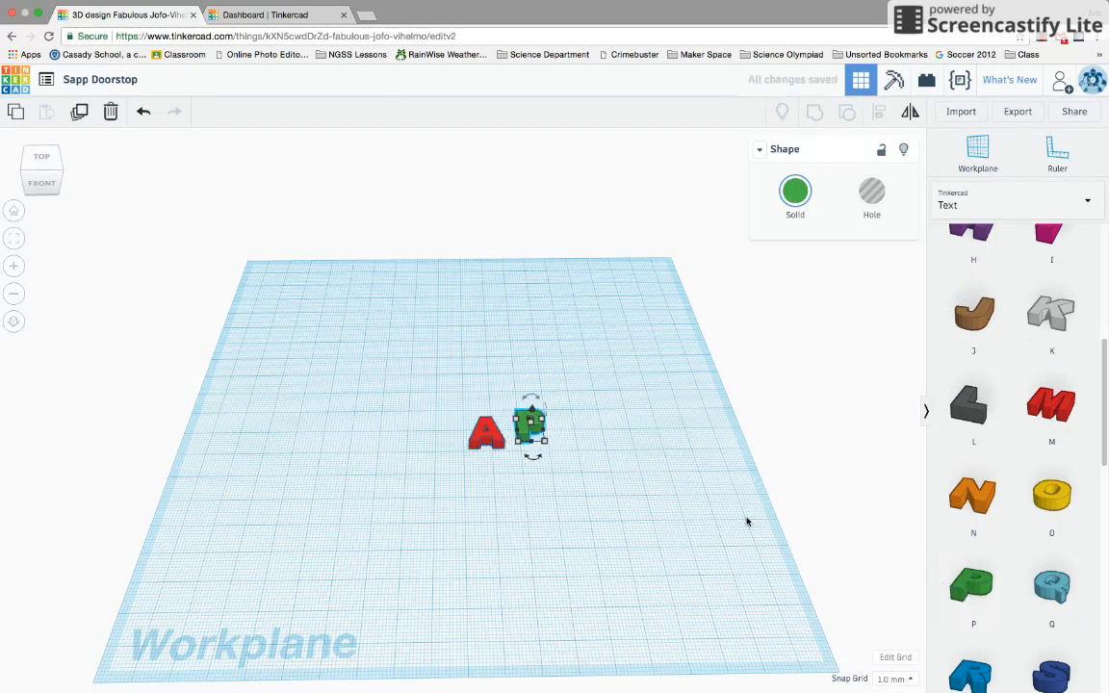
{"action": "left_click_drag", "start_coordinate": [992, 606], "coordinate": [584, 435]}
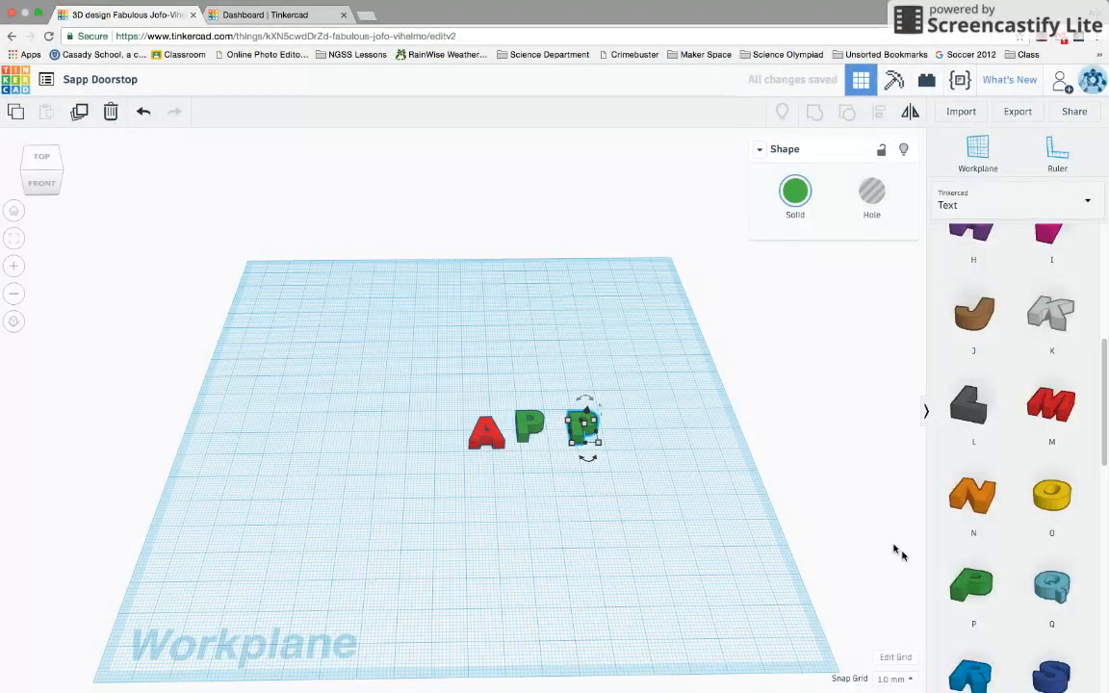
{"action": "left_click_drag", "start_coordinate": [1056, 677], "coordinate": [435, 441]}
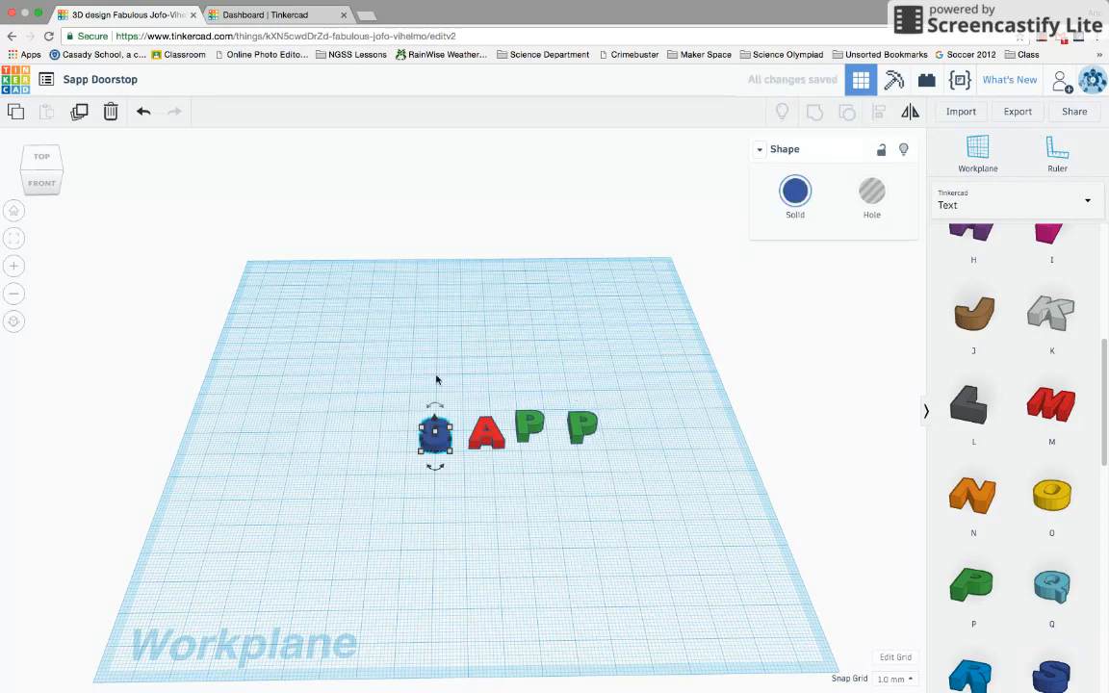
{"action": "left_click", "coordinate": [121, 82]}
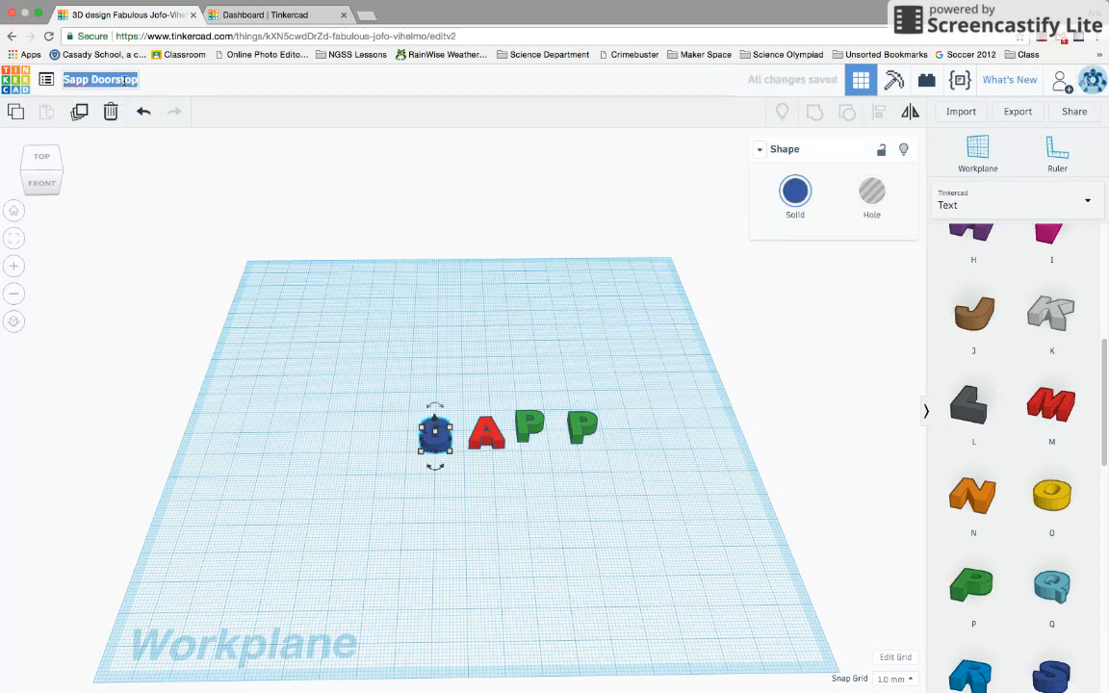
{"action": "left_click", "coordinate": [407, 454]}
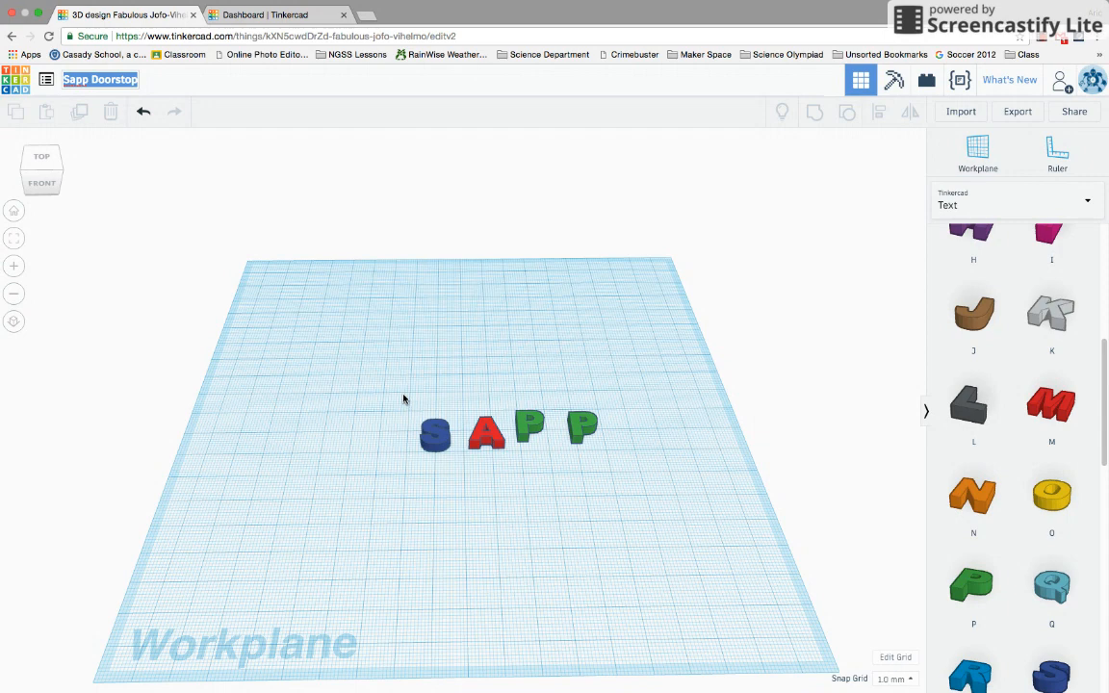
Select all four letters and shift them together slightly to the left on the workplane
{"action": "left_click_drag", "start_coordinate": [403, 395], "coordinate": [638, 493]}
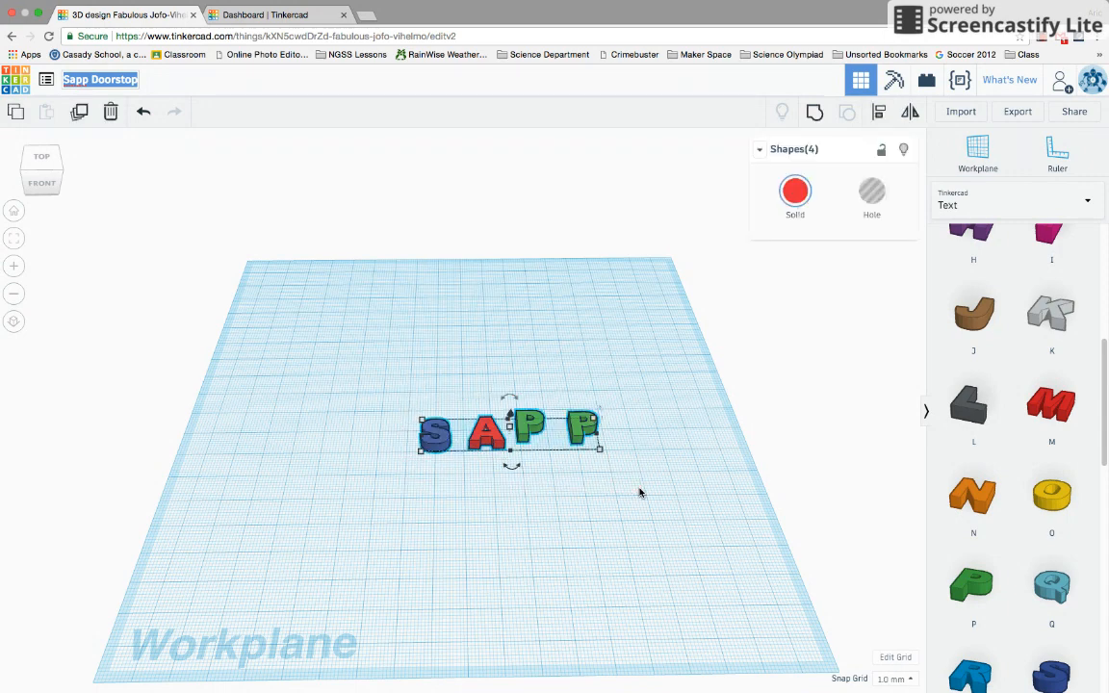
{"action": "left_click", "coordinate": [487, 441]}
{"action": "scroll", "coordinate": [507, 460], "scroll_direction": "up", "scroll_amount": 5}
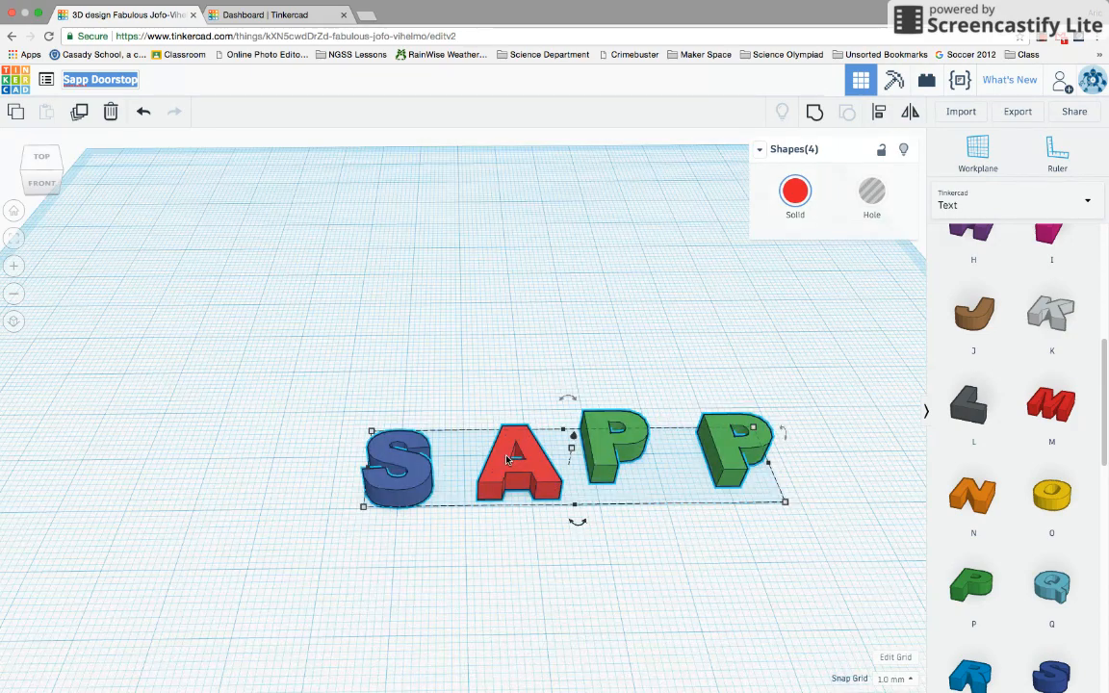
{"action": "scroll", "coordinate": [508, 460], "scroll_direction": "up", "scroll_amount": 3}
{"action": "scroll", "coordinate": [507, 460], "scroll_direction": "down", "scroll_amount": 2}
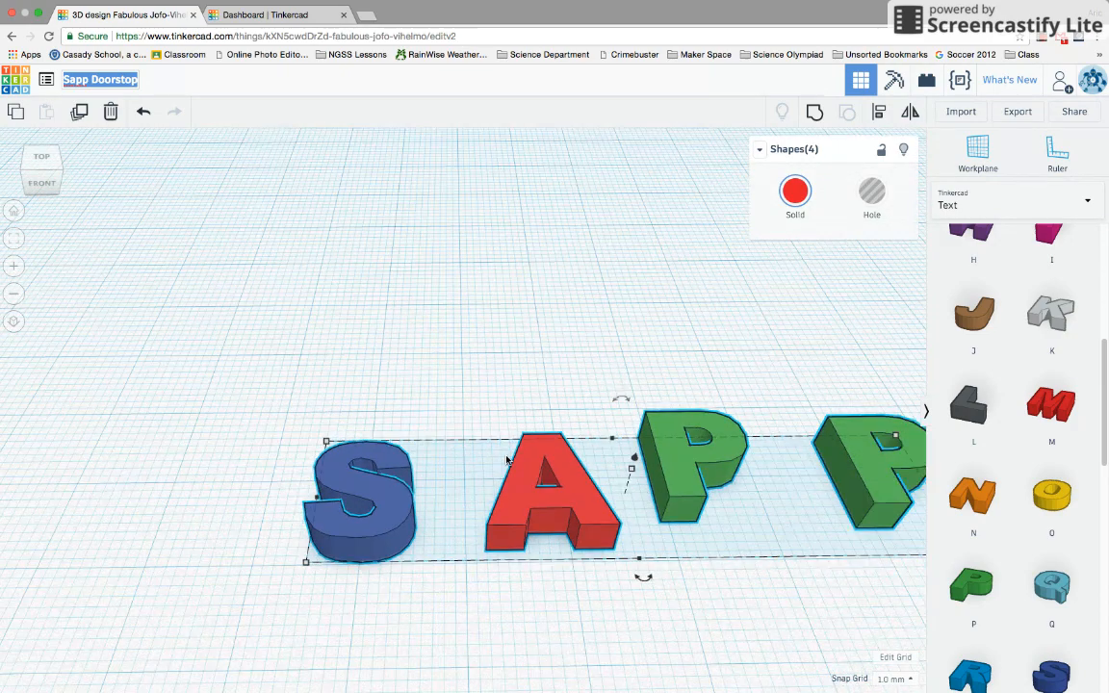
{"action": "scroll", "coordinate": [508, 460], "scroll_direction": "down", "scroll_amount": 2}
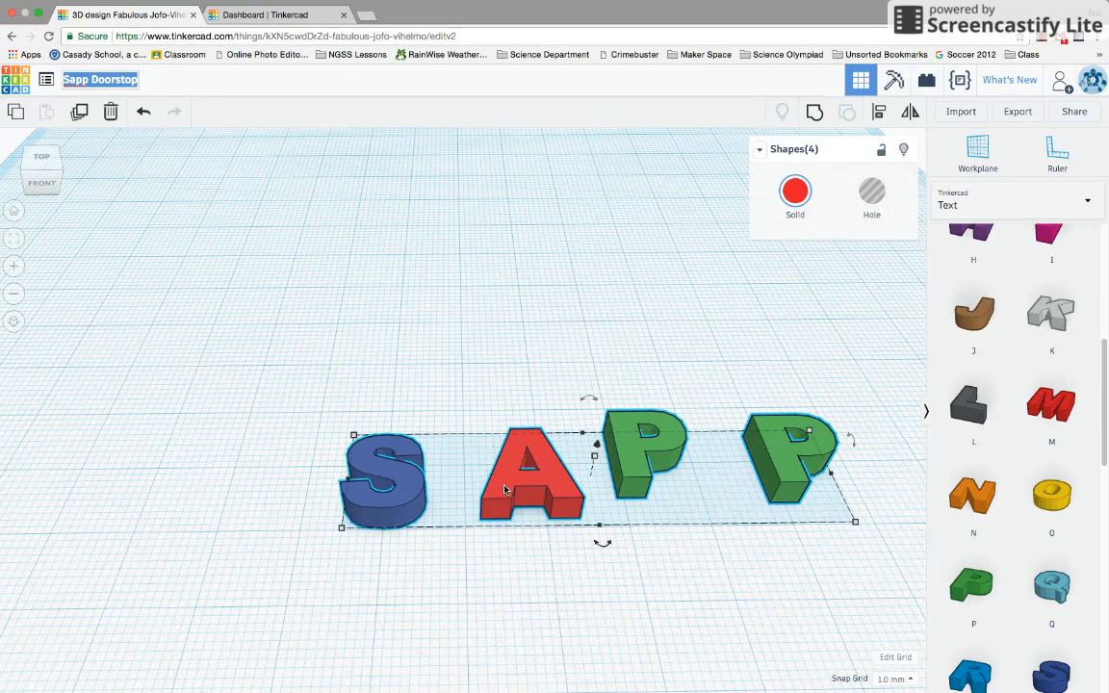
{"action": "left_click_drag", "start_coordinate": [471, 460], "coordinate": [417, 468]}
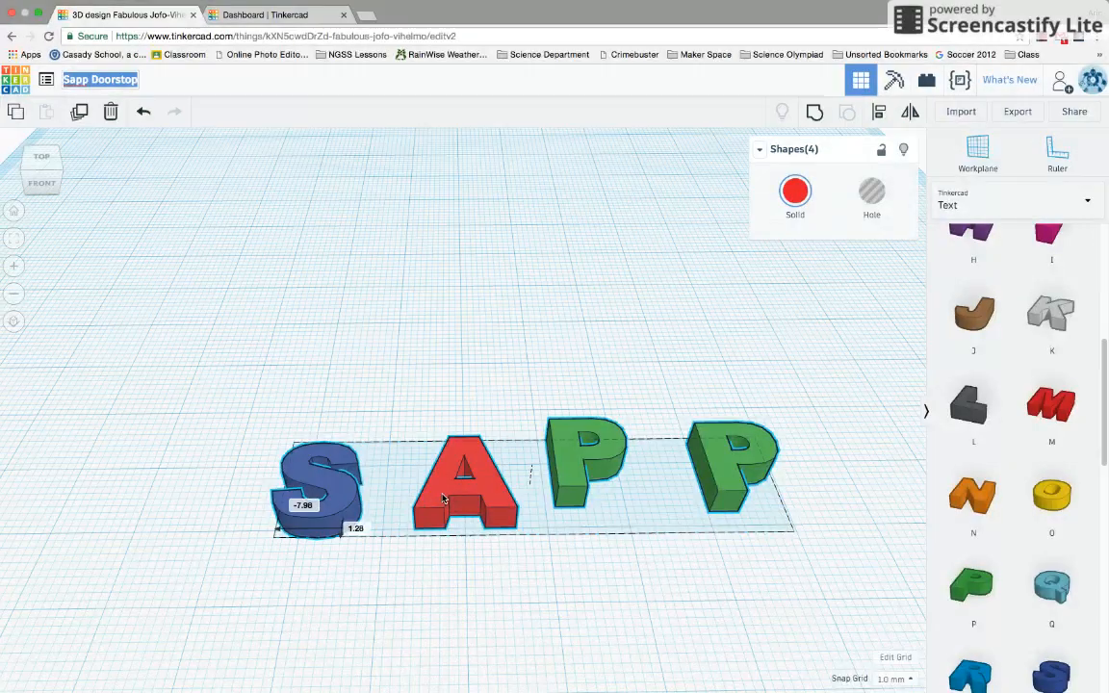
{"action": "left_click", "coordinate": [415, 425]}
Move the A and both P letters leftward so each overlaps its neighbour, forming the connected word SAPP
{"action": "left_click", "coordinate": [457, 483]}
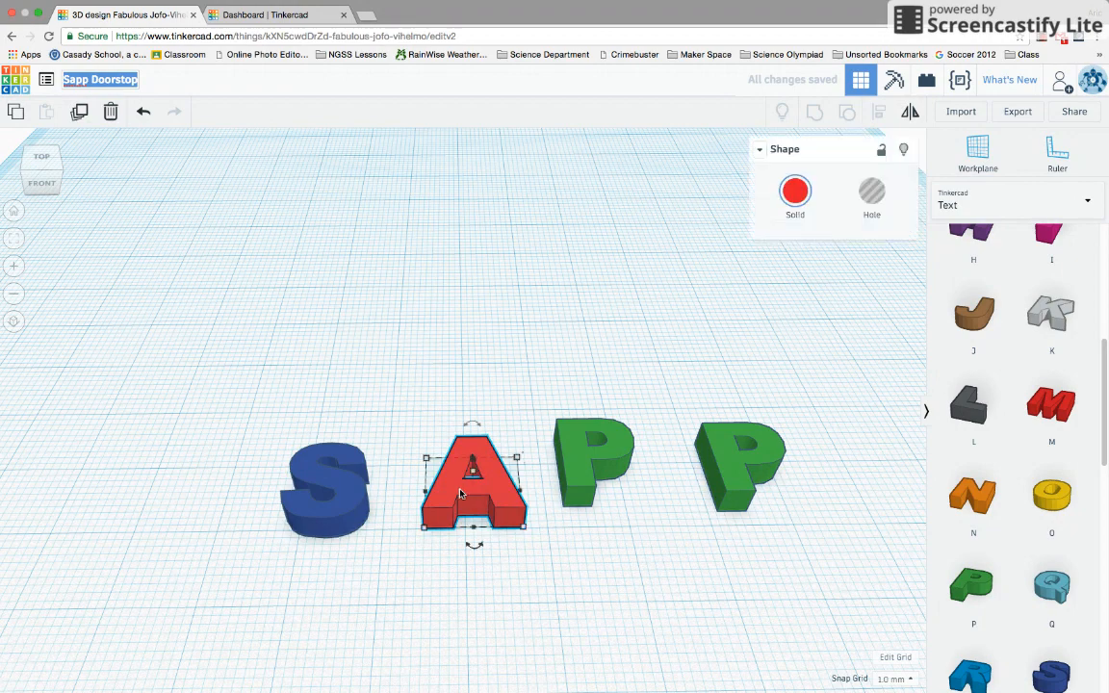
{"action": "left_click_drag", "start_coordinate": [460, 494], "coordinate": [379, 492]}
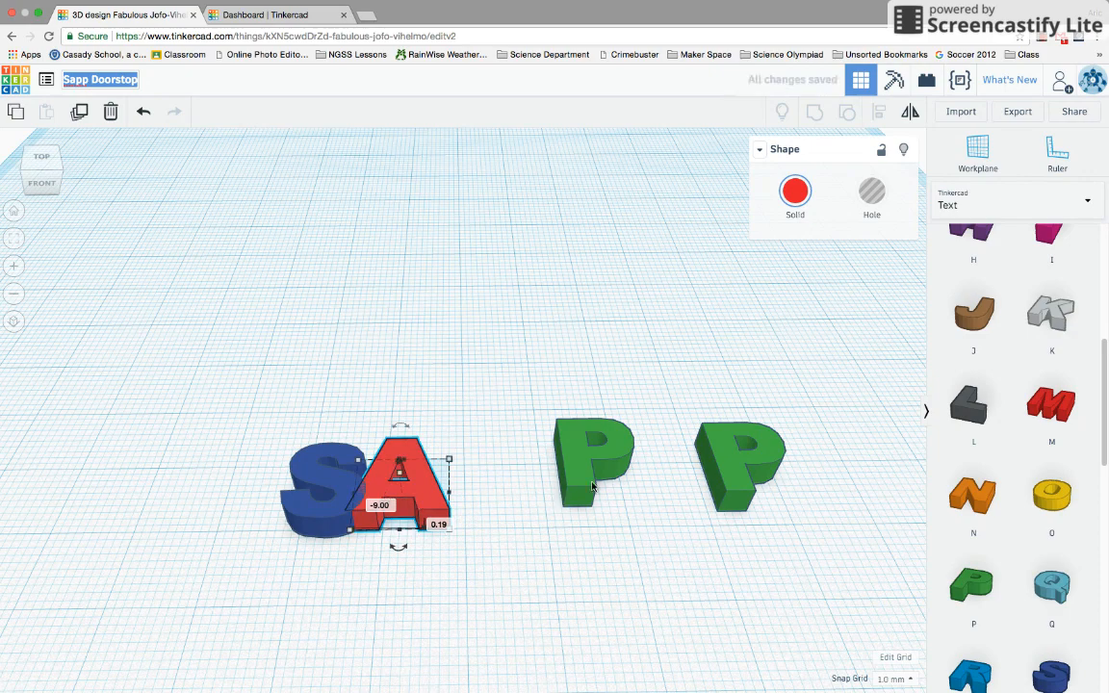
{"action": "left_click_drag", "start_coordinate": [573, 478], "coordinate": [445, 498]}
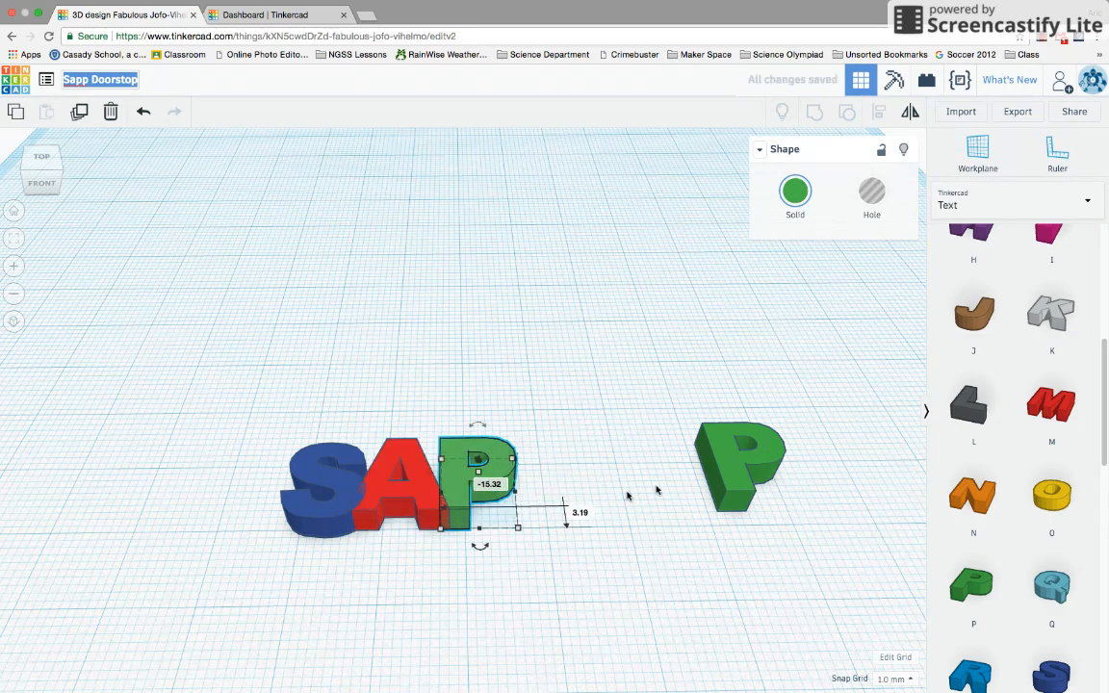
{"action": "left_click_drag", "start_coordinate": [729, 481], "coordinate": [512, 493]}
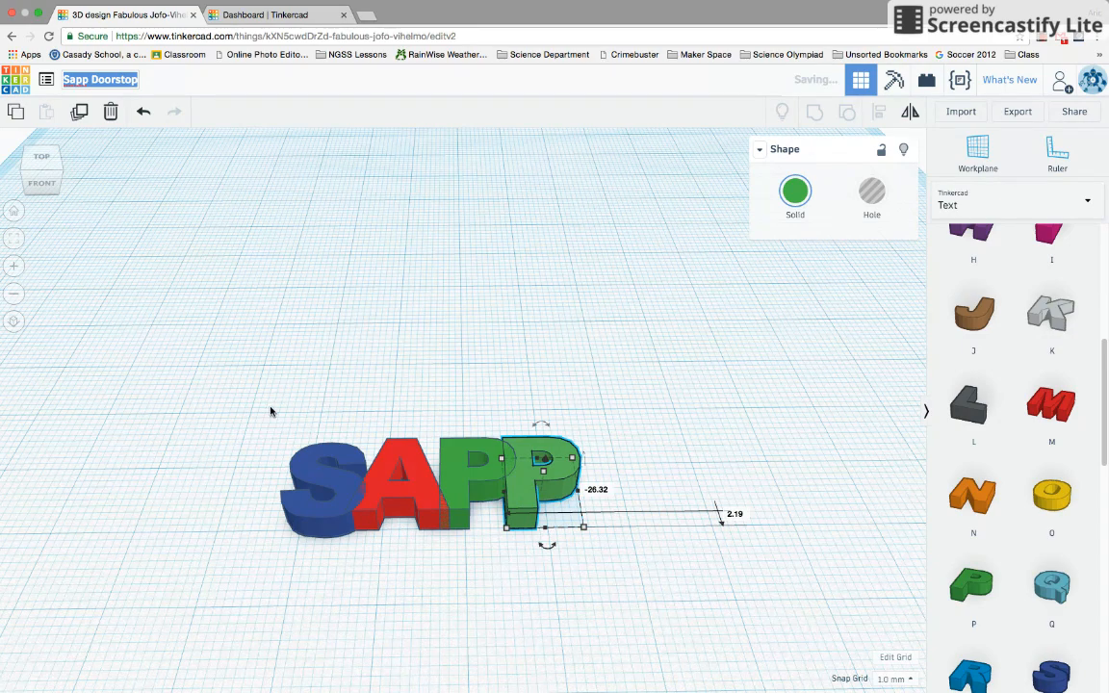
Align the four letters on their front-to-back centres and group them into one shape
{"action": "left_click_drag", "start_coordinate": [271, 408], "coordinate": [664, 566]}
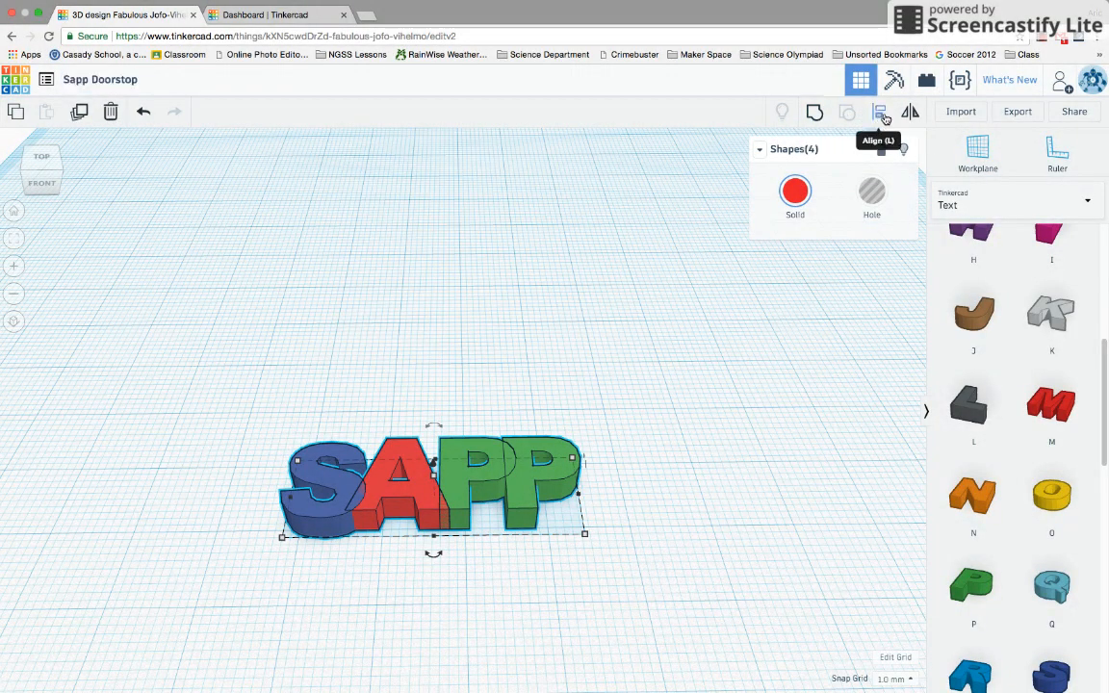
{"action": "left_click", "coordinate": [881, 113]}
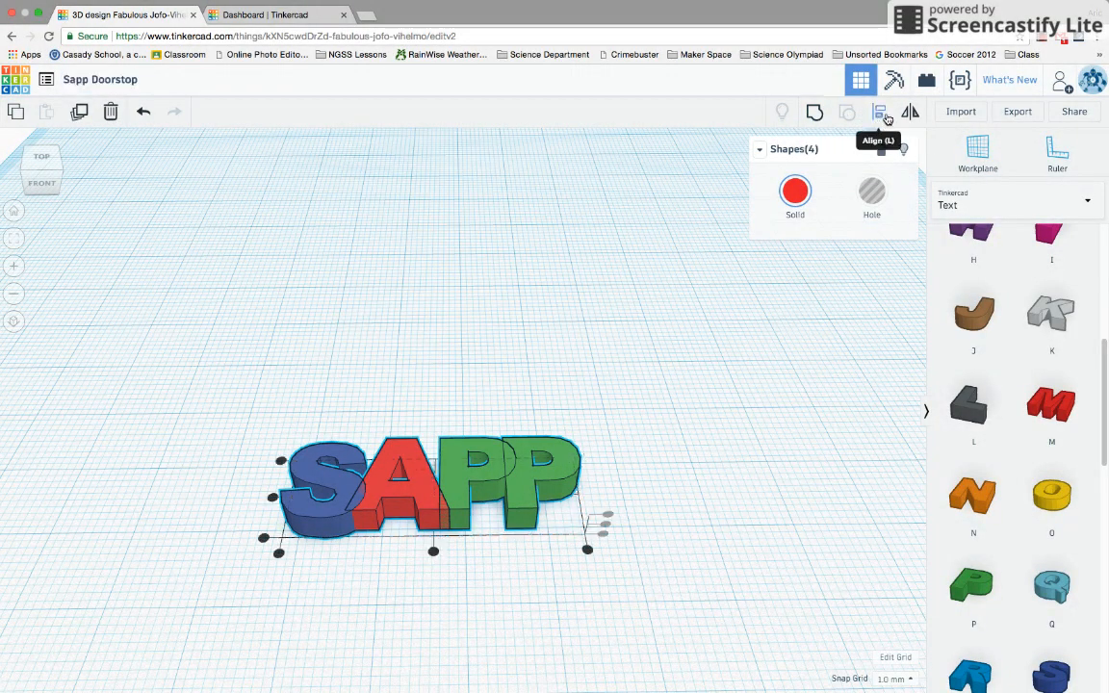
{"action": "left_click", "coordinate": [272, 499]}
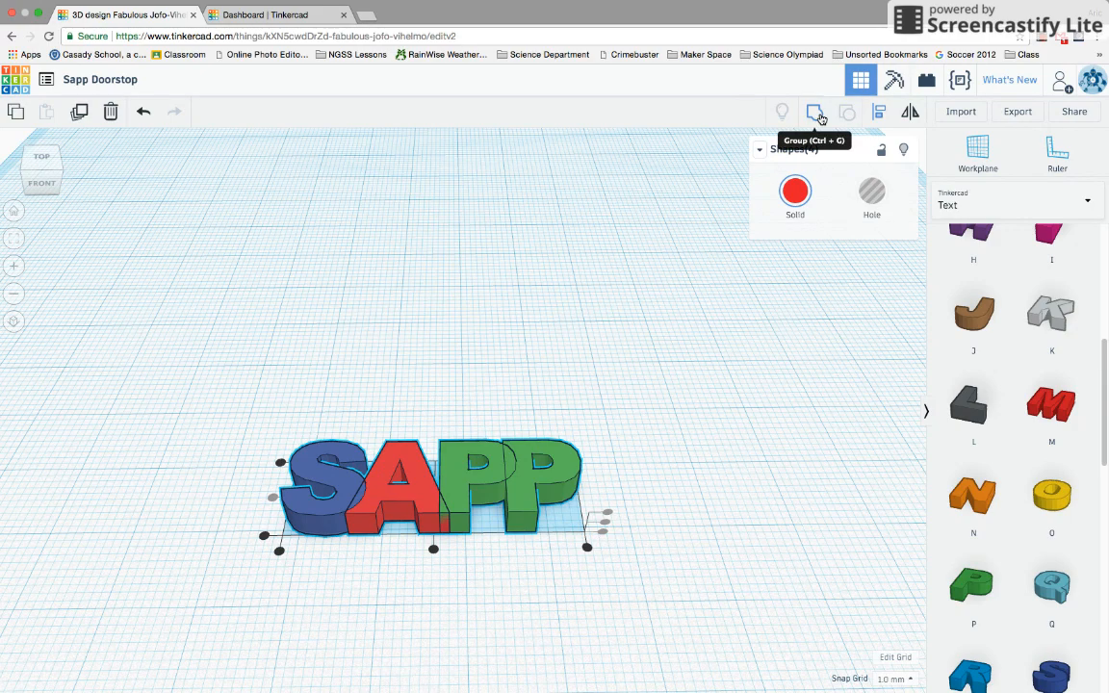
{"action": "left_click", "coordinate": [818, 116]}
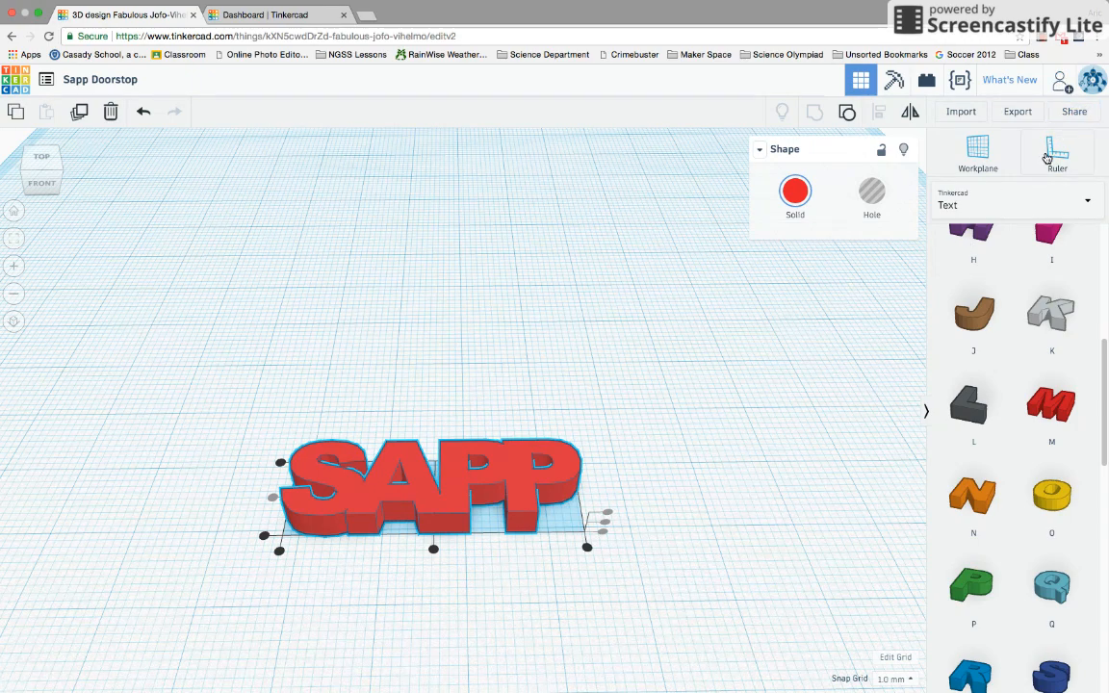
Place a ruler near the front-left corner of the word and set the word's length to 144 mm
{"action": "left_click", "coordinate": [1057, 150]}
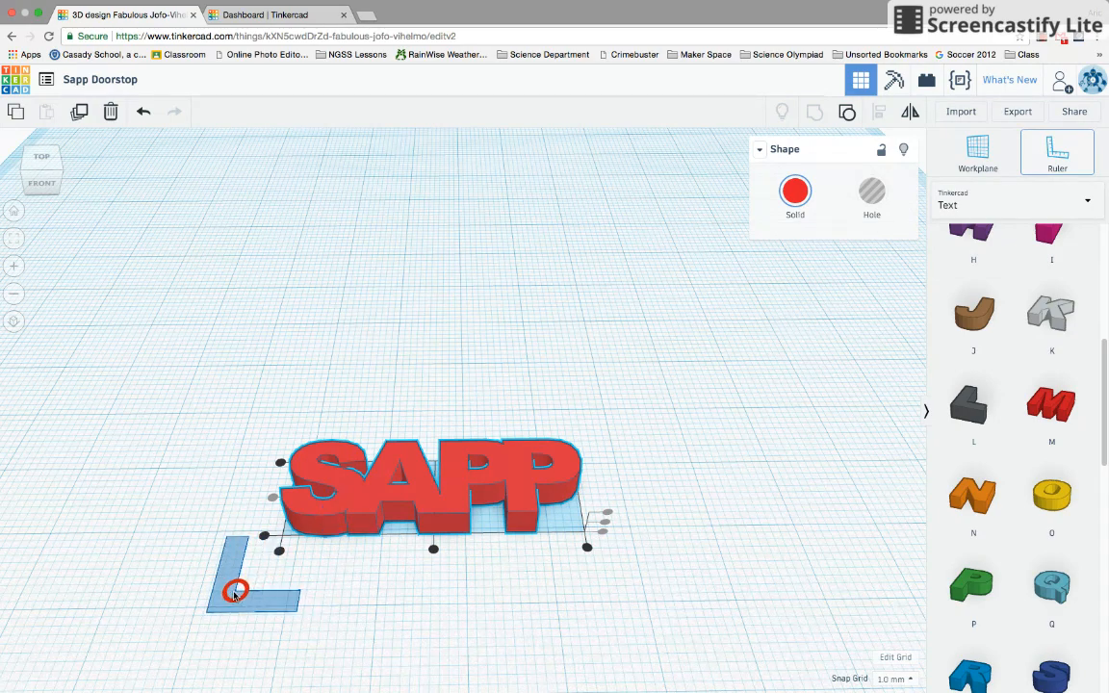
{"action": "left_click", "coordinate": [235, 591]}
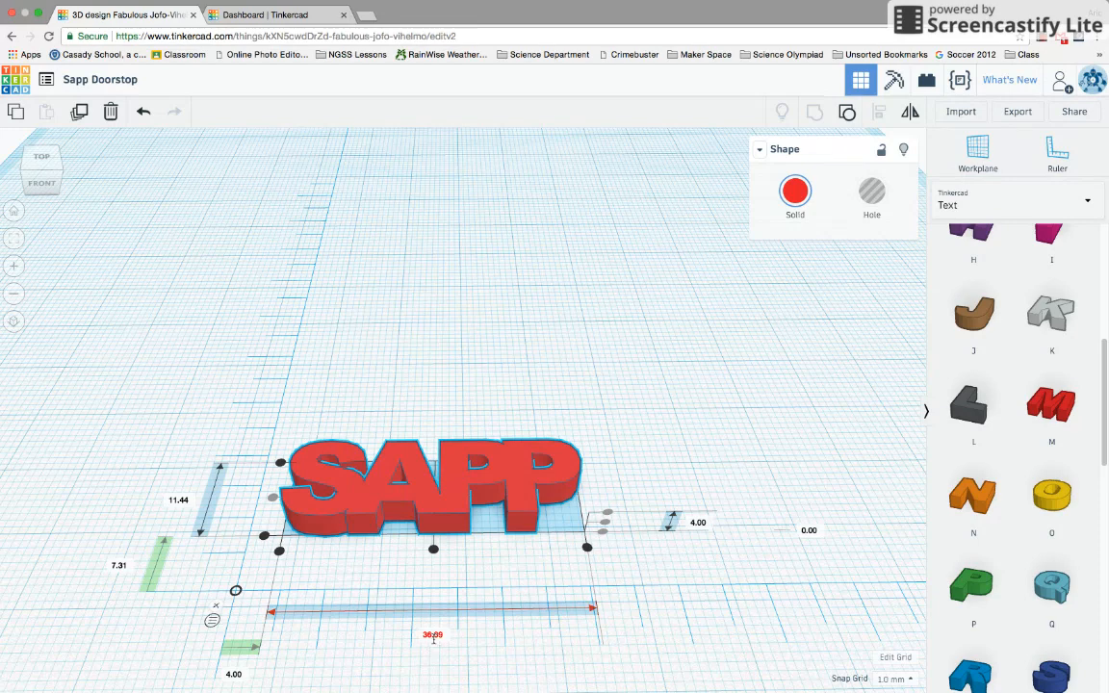
{"action": "left_click", "coordinate": [435, 634]}
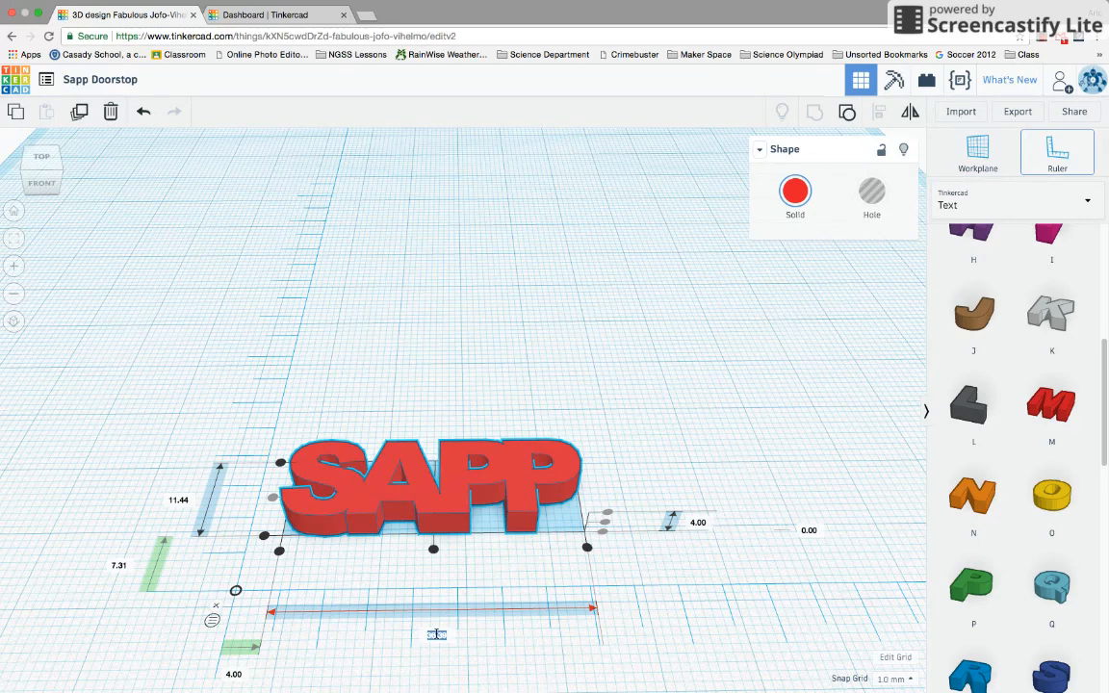
{"action": "type", "text": "1"}
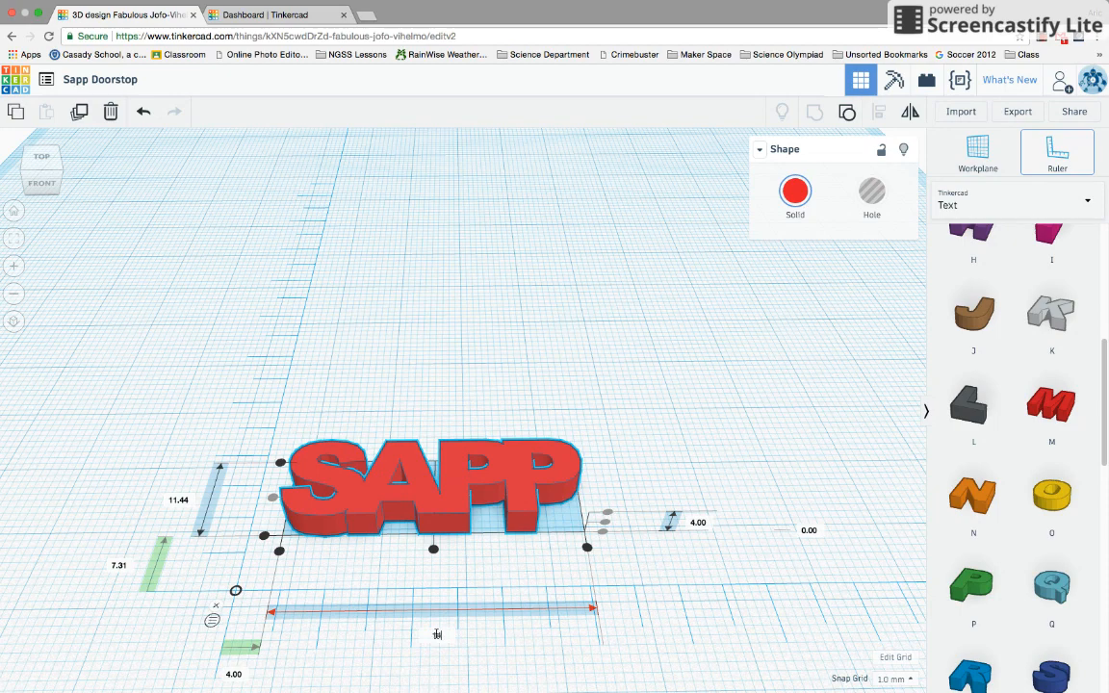
{"action": "type", "text": "44"}
{"action": "key", "text": "Return"}
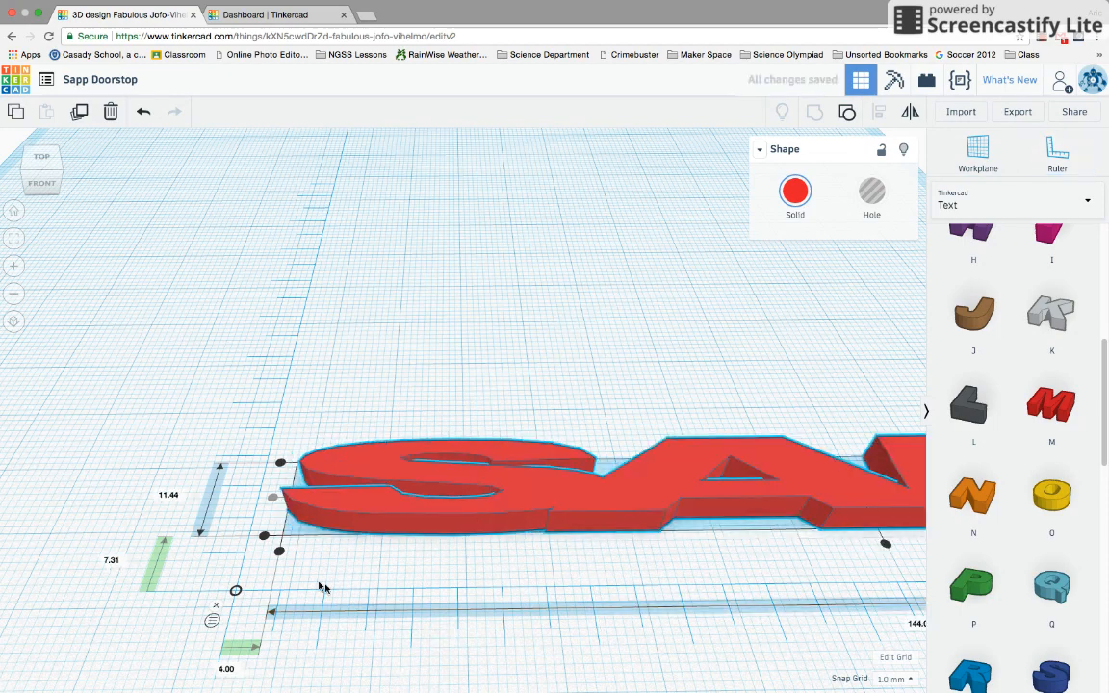
Set the front-to-back depth of the grouped word to 50 mm
{"action": "left_click", "coordinate": [167, 496]}
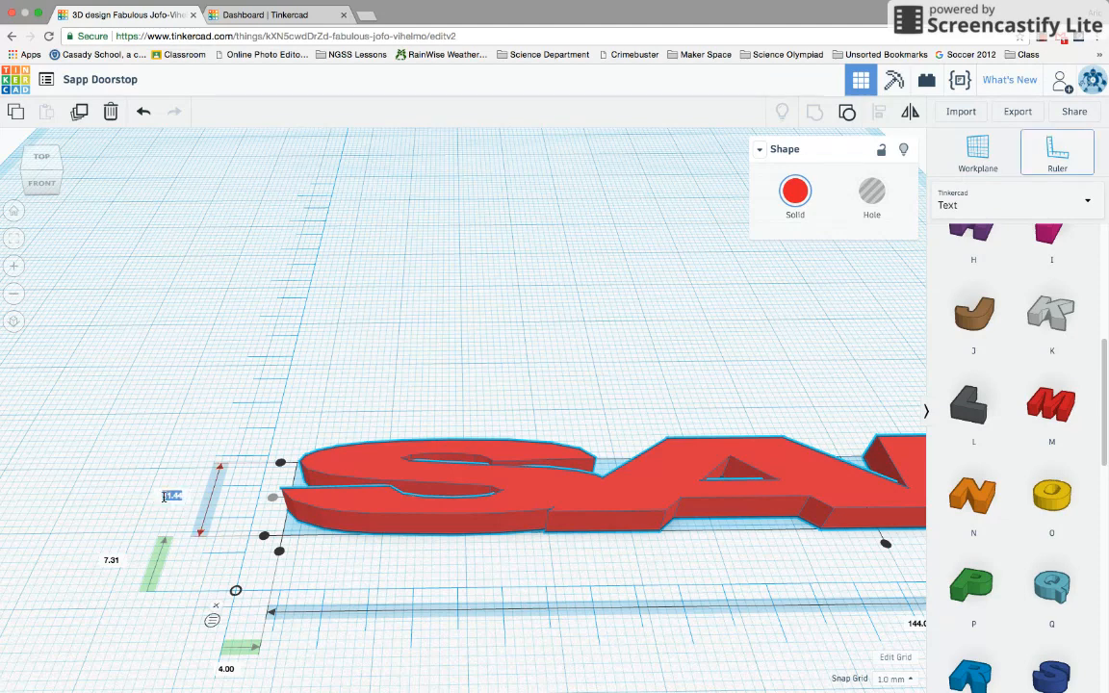
{"action": "type", "text": "50"}
{"action": "key", "text": "Return"}
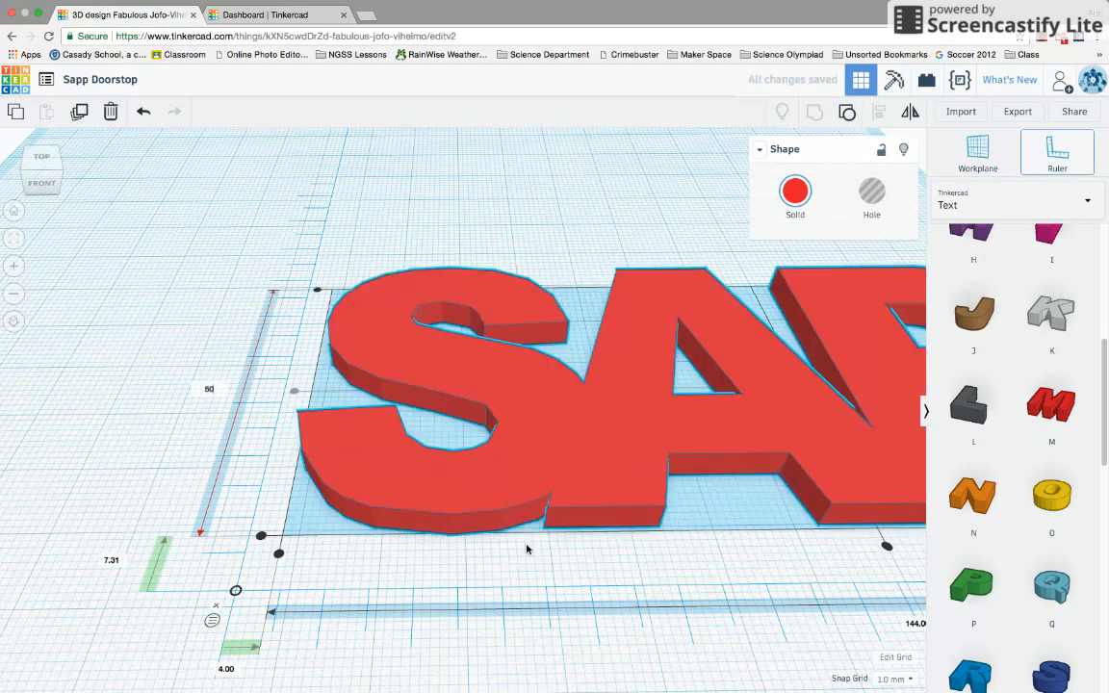
Set the height of the grouped word to 20 mm and remove the ruler from the workplane
{"action": "key", "text": "f"}
{"action": "scroll", "coordinate": [659, 561], "scroll_direction": "down", "scroll_amount": 2}
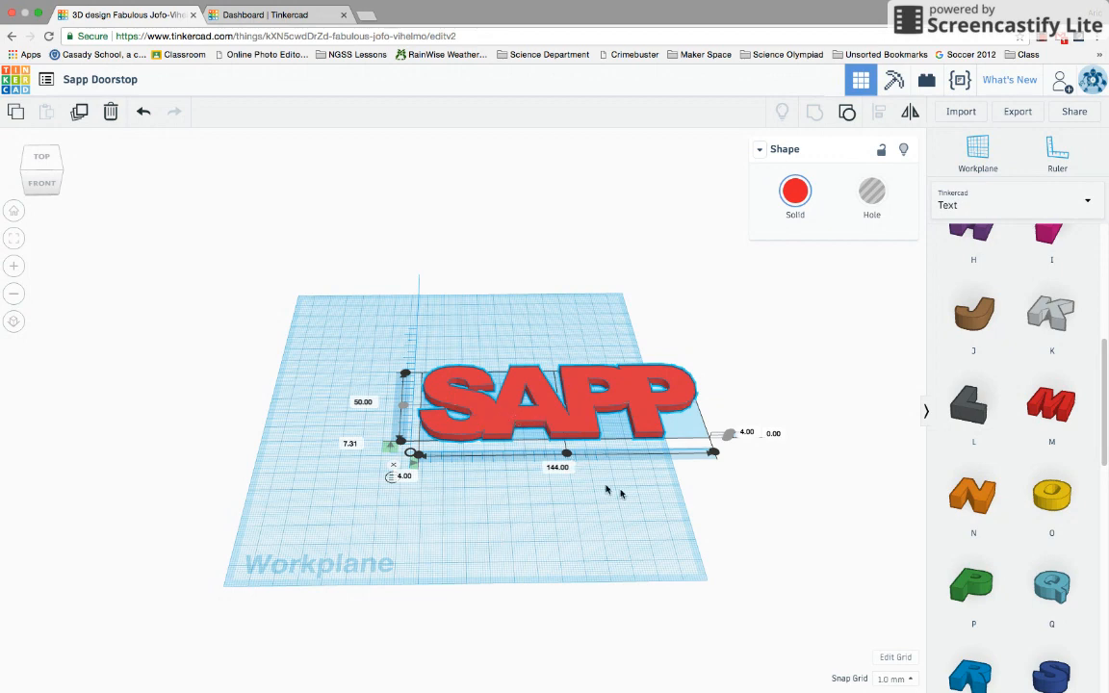
{"action": "left_click", "coordinate": [746, 432]}
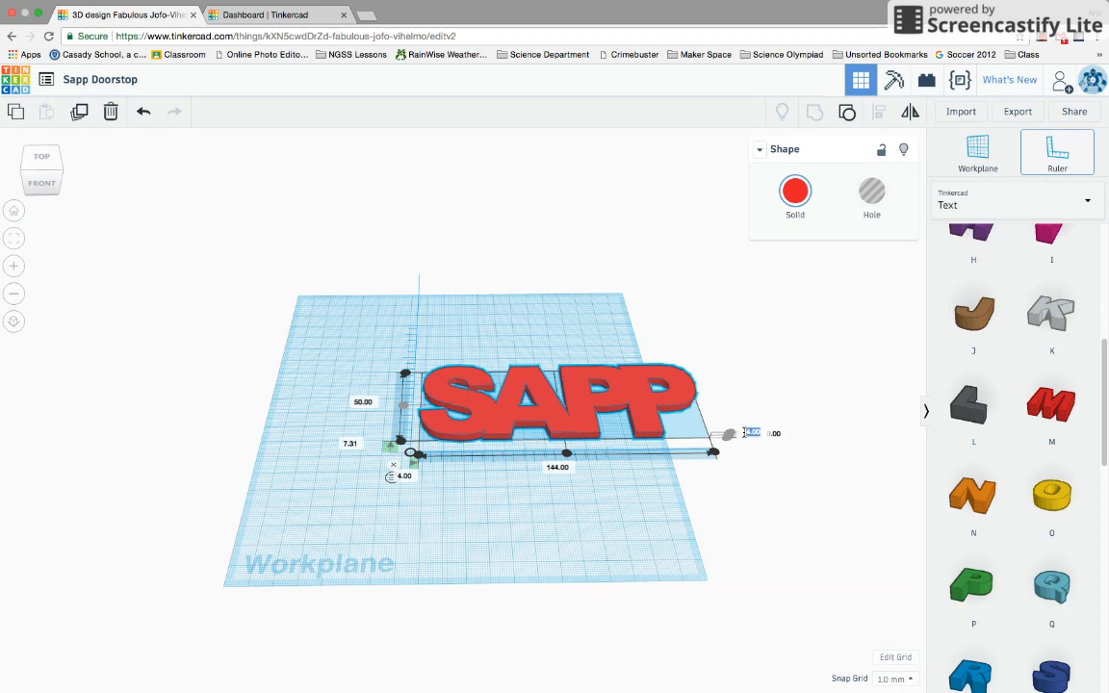
{"action": "type", "text": "20"}
{"action": "key", "text": "Return"}
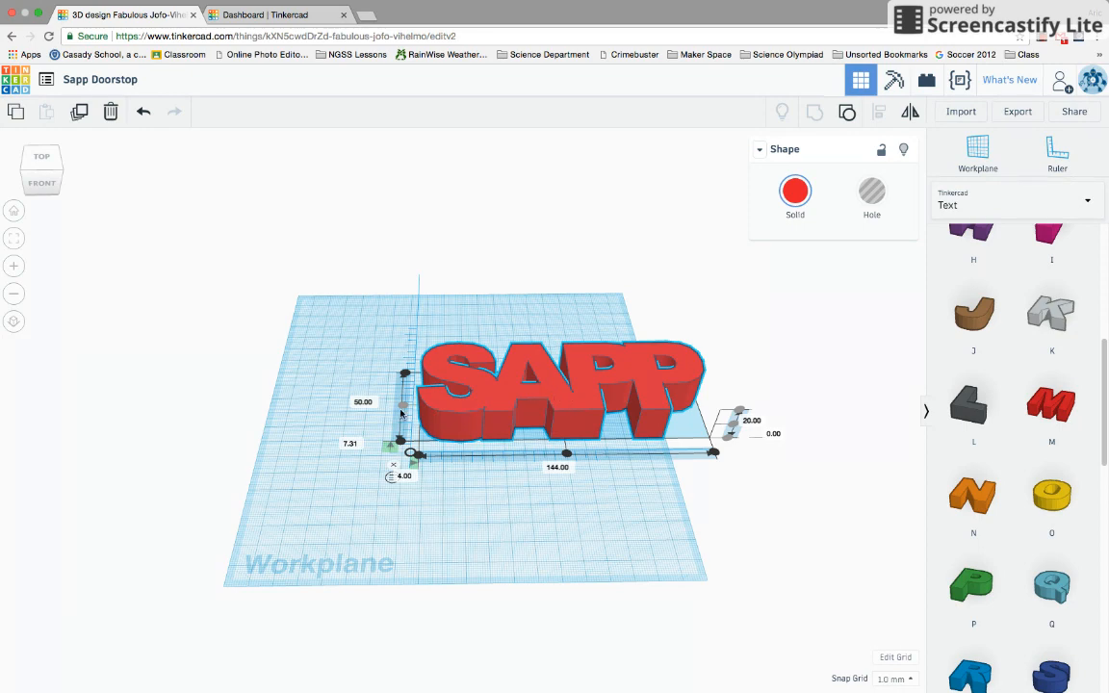
{"action": "left_click", "coordinate": [395, 466]}
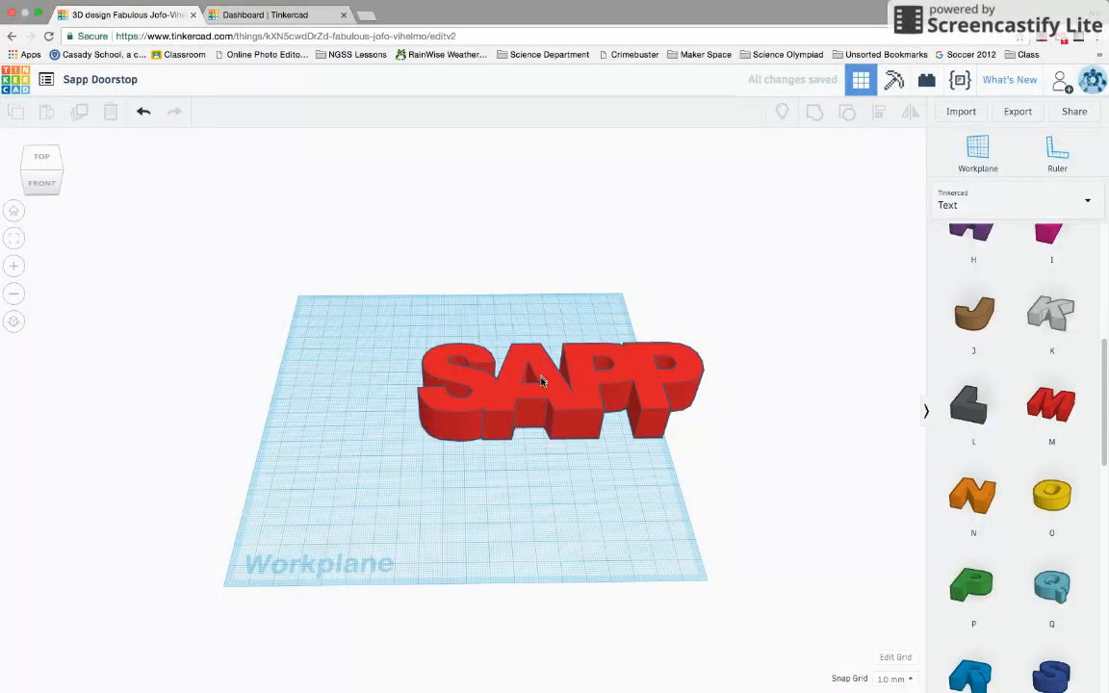
Move the SAPP word about 48 mm left to sit fully on the workplane, and place a hole box in front of it
{"action": "left_click_drag", "start_coordinate": [548, 383], "coordinate": [453, 390]}
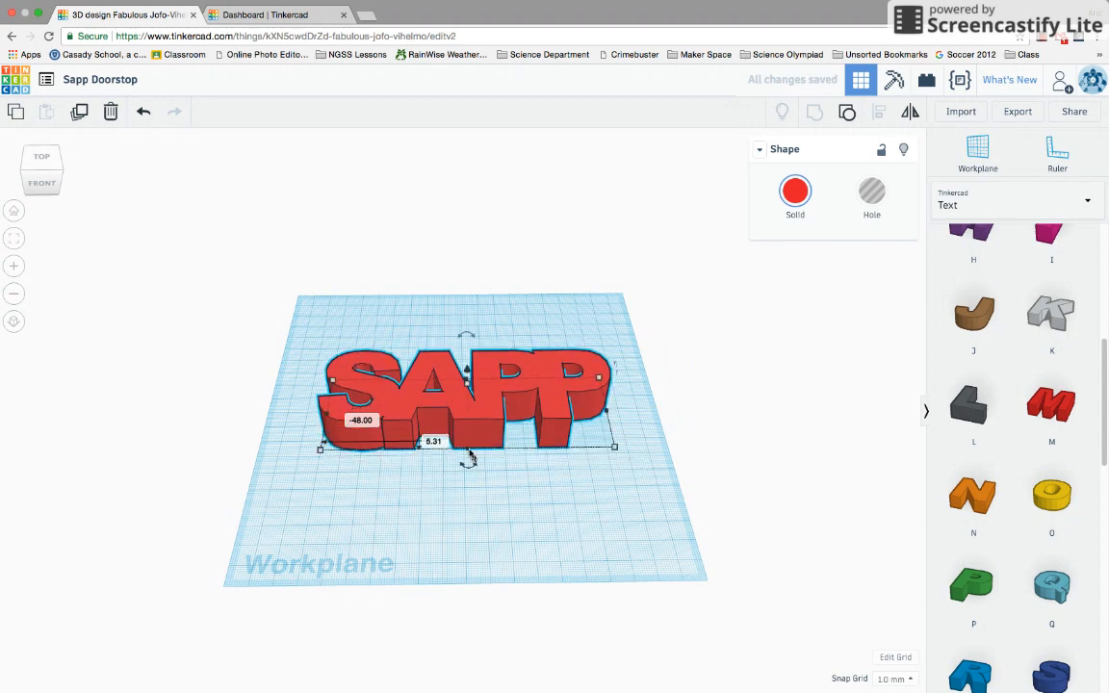
{"action": "left_click", "coordinate": [551, 493]}
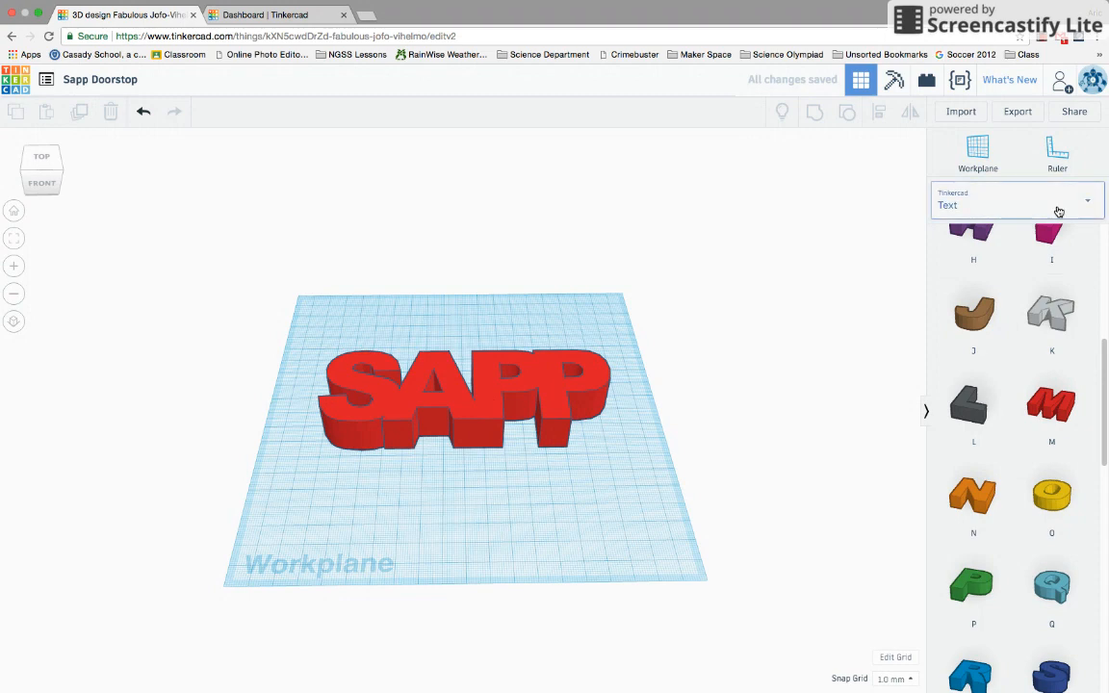
{"action": "left_click", "coordinate": [1081, 206]}
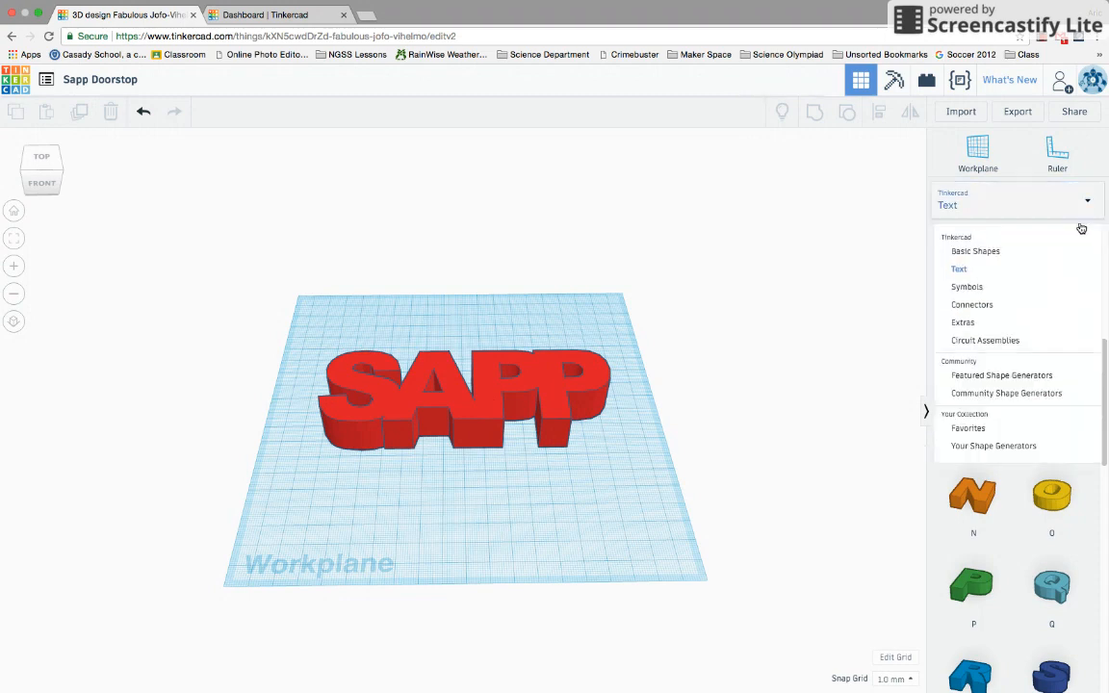
{"action": "left_click", "coordinate": [1013, 250]}
{"action": "scroll", "coordinate": [1023, 302], "scroll_direction": "up", "scroll_amount": 5}
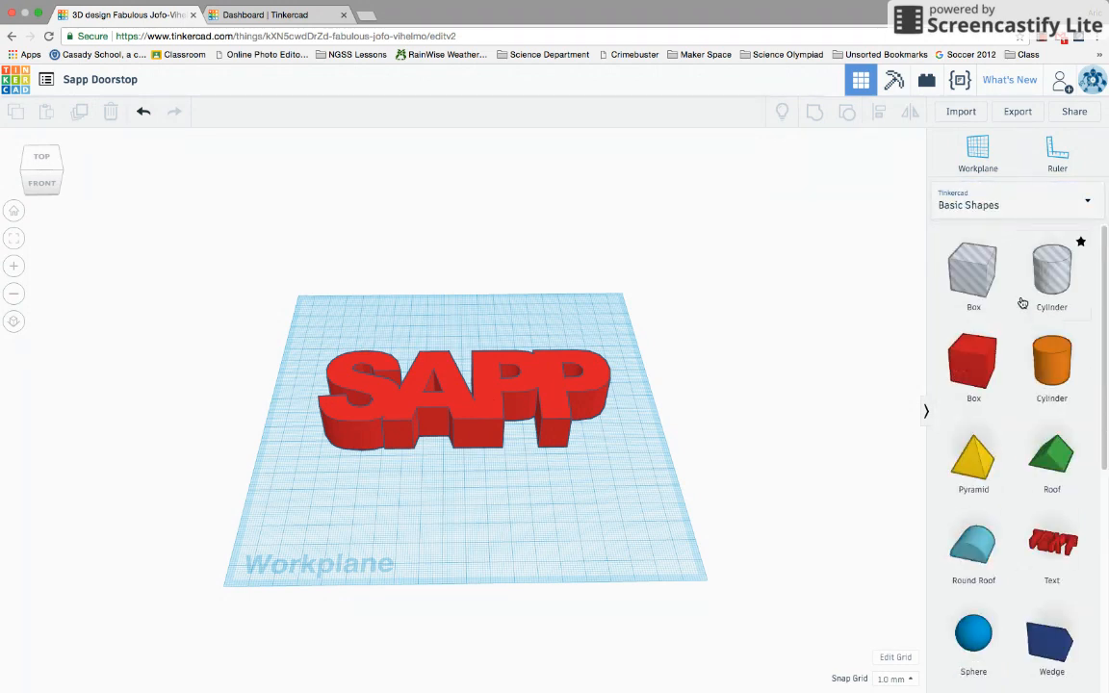
{"action": "left_click_drag", "start_coordinate": [991, 287], "coordinate": [464, 521]}
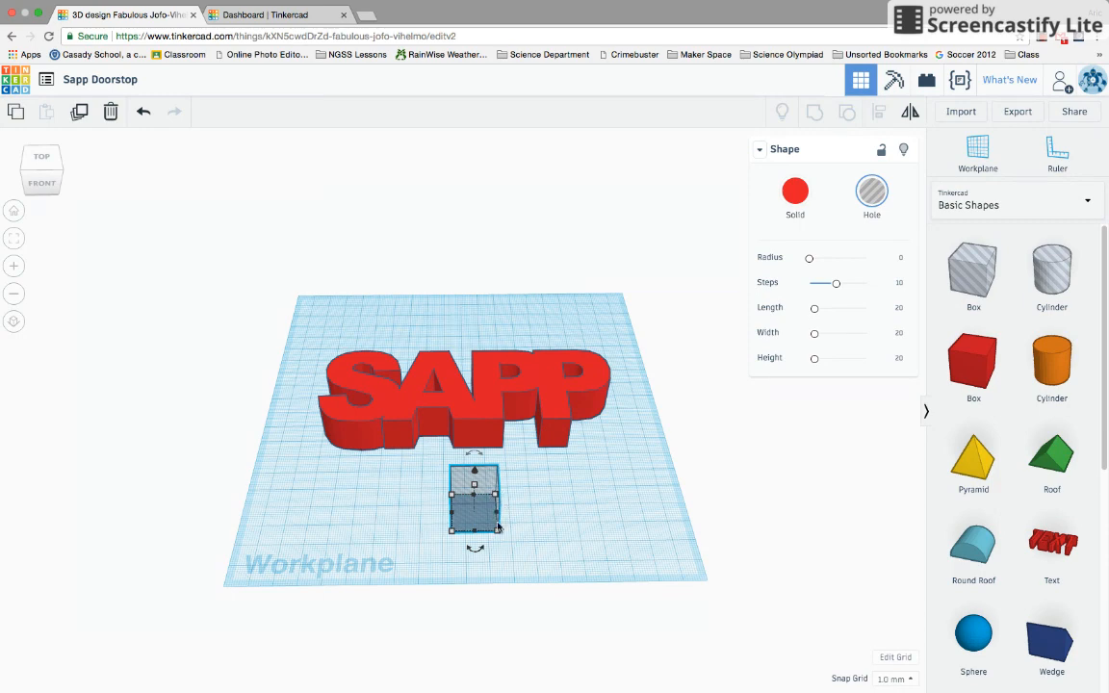
Resize the hole box to about 173 mm long, 56 mm deep and 36 mm high, larger than the word
{"action": "left_click_drag", "start_coordinate": [497, 532], "coordinate": [669, 536]}
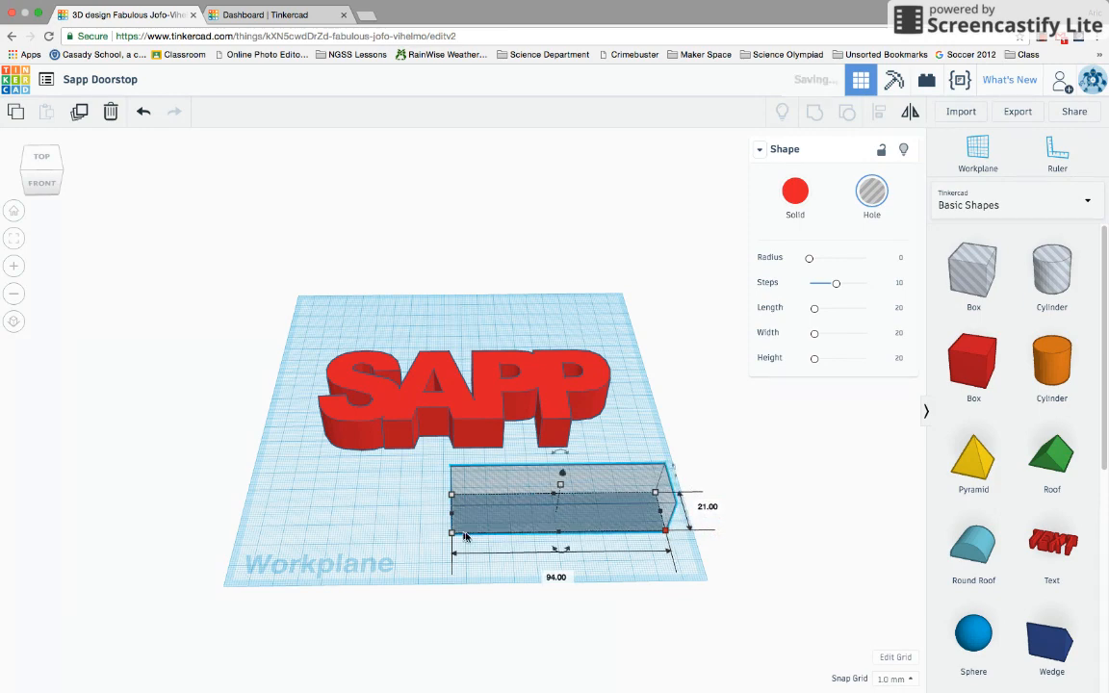
{"action": "left_click_drag", "start_coordinate": [450, 535], "coordinate": [269, 541]}
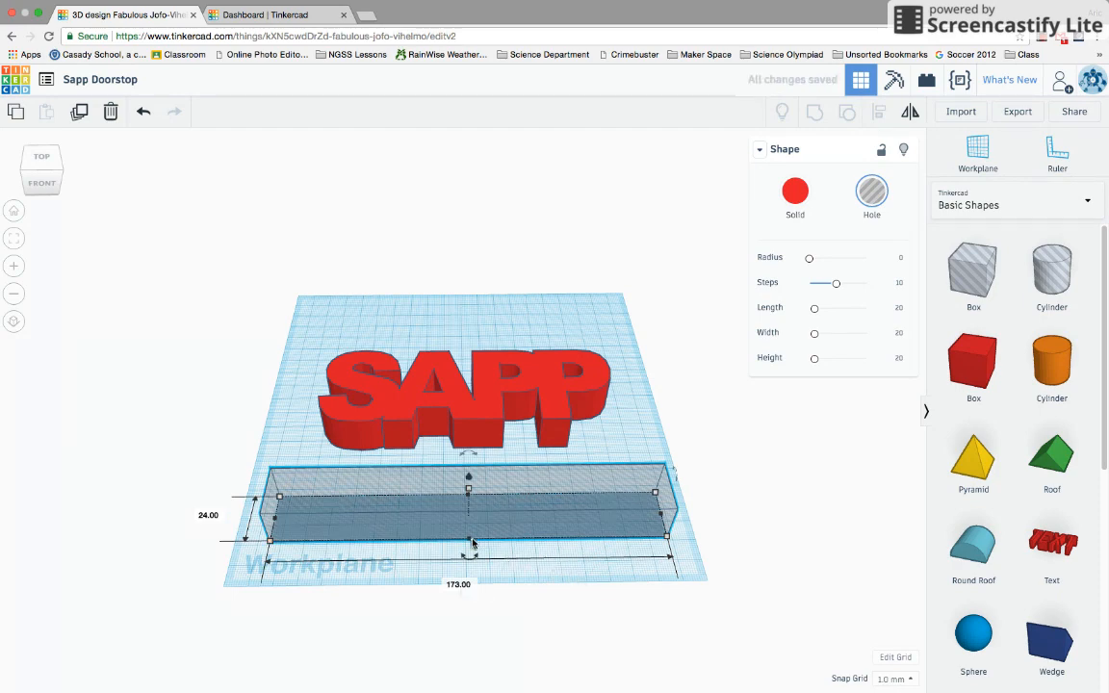
{"action": "left_click_drag", "start_coordinate": [469, 544], "coordinate": [473, 608]}
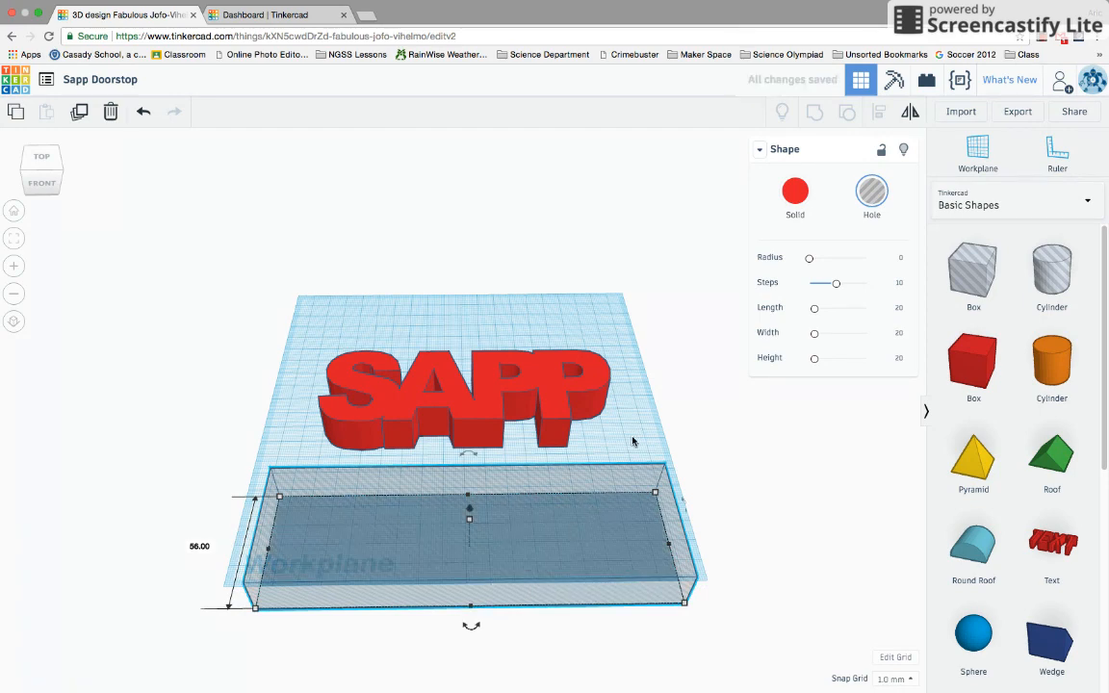
{"action": "right_click_drag", "start_coordinate": [632, 442], "coordinate": [631, 399]}
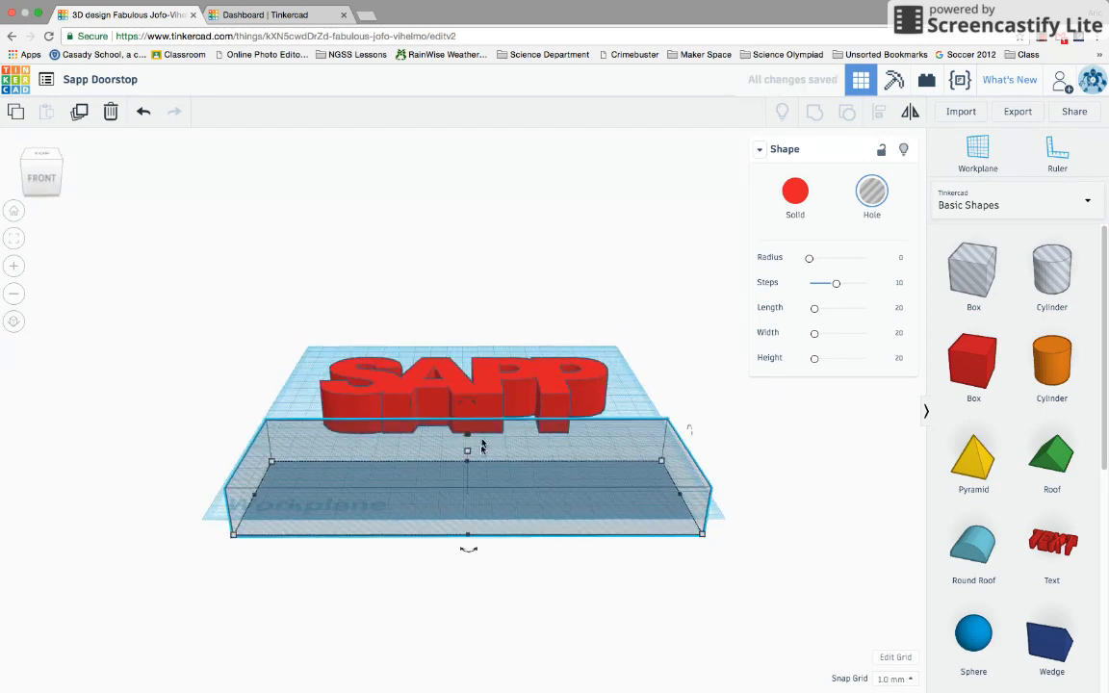
{"action": "left_click_drag", "start_coordinate": [467, 456], "coordinate": [424, 373]}
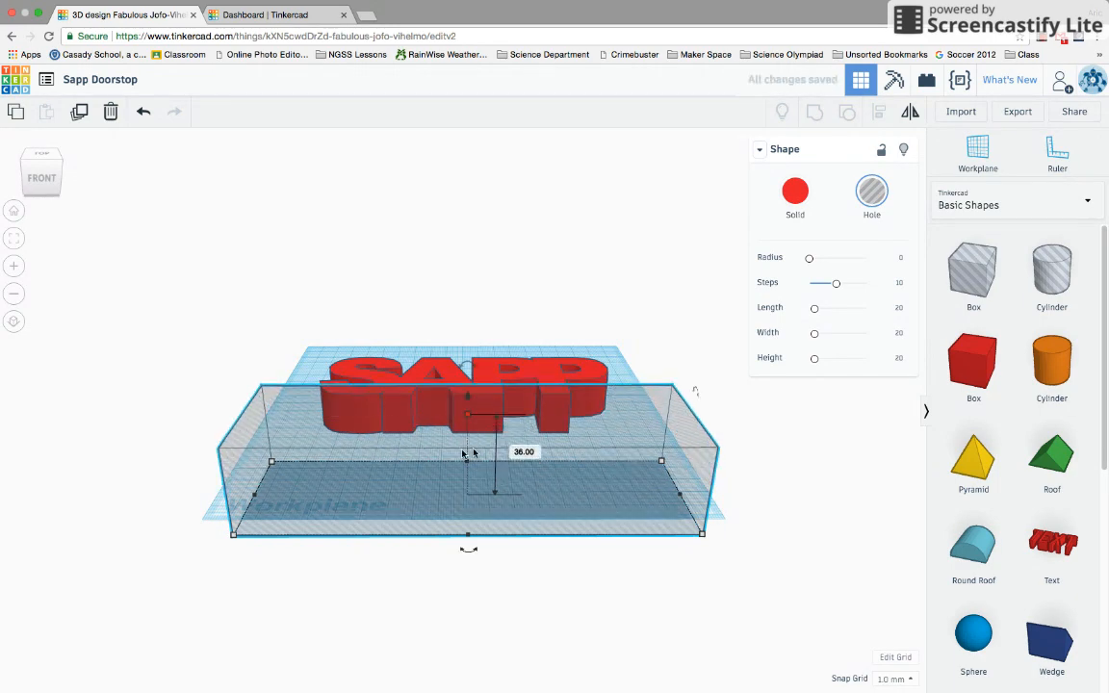
Move the hole box back about 80 mm so it completely encloses the SAPP word
{"action": "left_click_drag", "start_coordinate": [429, 447], "coordinate": [433, 372]}
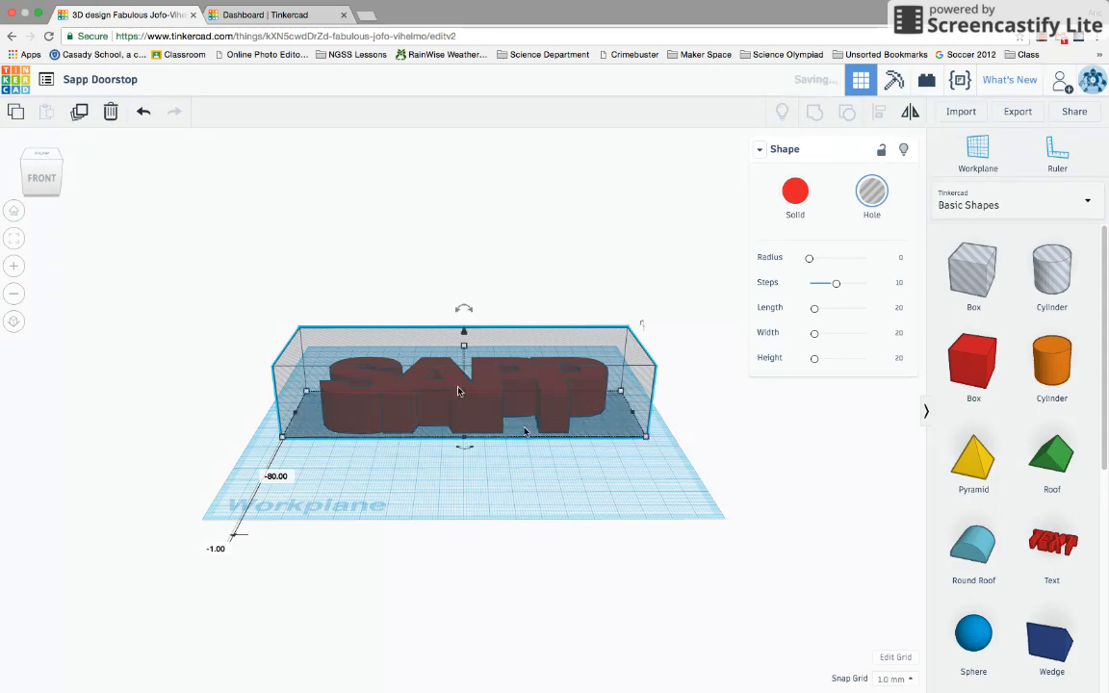
{"action": "right_click_drag", "start_coordinate": [591, 462], "coordinate": [593, 587]}
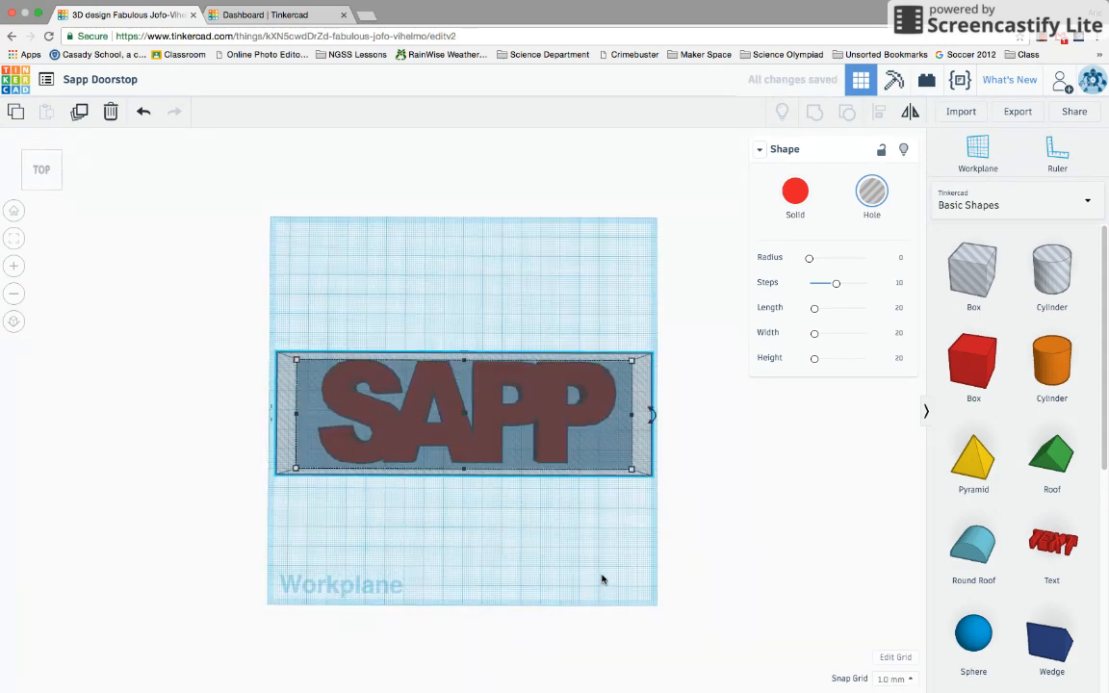
{"action": "right_click_drag", "start_coordinate": [593, 527], "coordinate": [610, 426]}
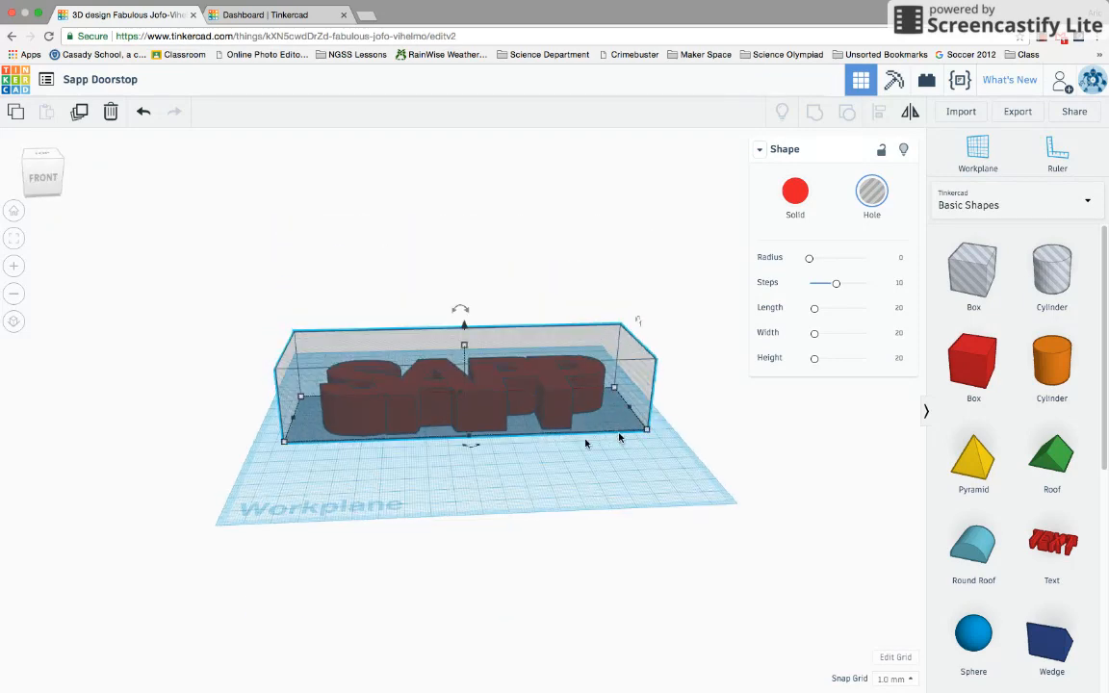
Tilt the hole box 7° clockwise as seen from the front, so it slopes down toward the last P
{"action": "left_click_drag", "start_coordinate": [461, 315], "coordinate": [461, 314]}
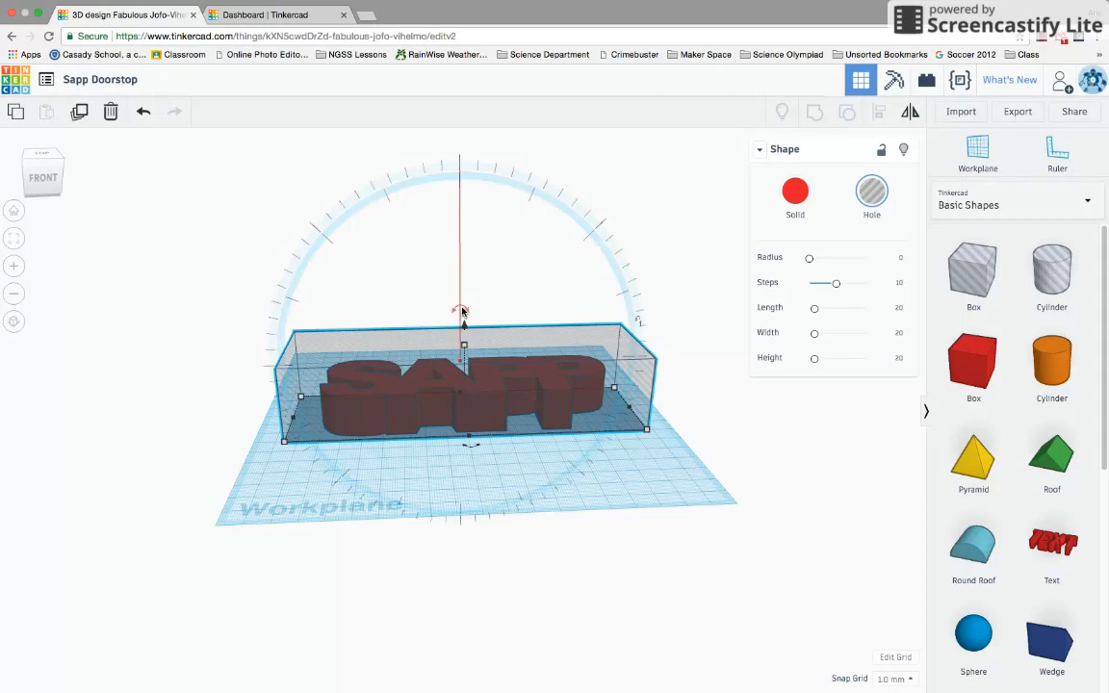
{"action": "left_click_drag", "start_coordinate": [461, 310], "coordinate": [462, 310]}
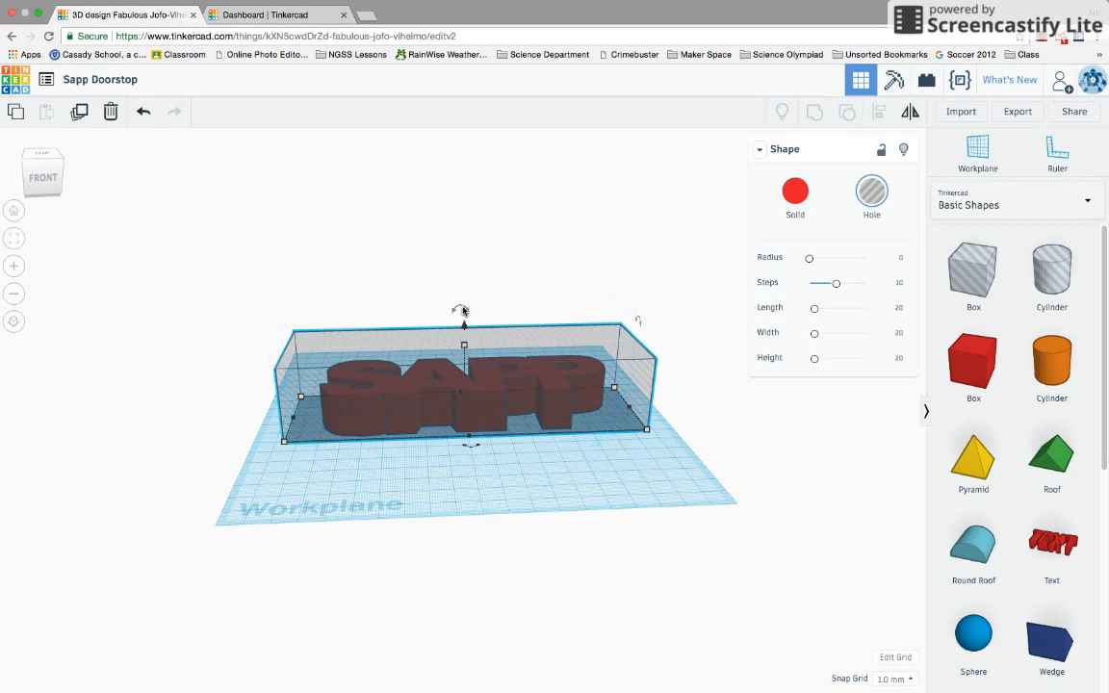
{"action": "left_click_drag", "start_coordinate": [461, 310], "coordinate": [485, 162]}
{"action": "scroll", "coordinate": [496, 170], "scroll_direction": "up", "scroll_amount": 3}
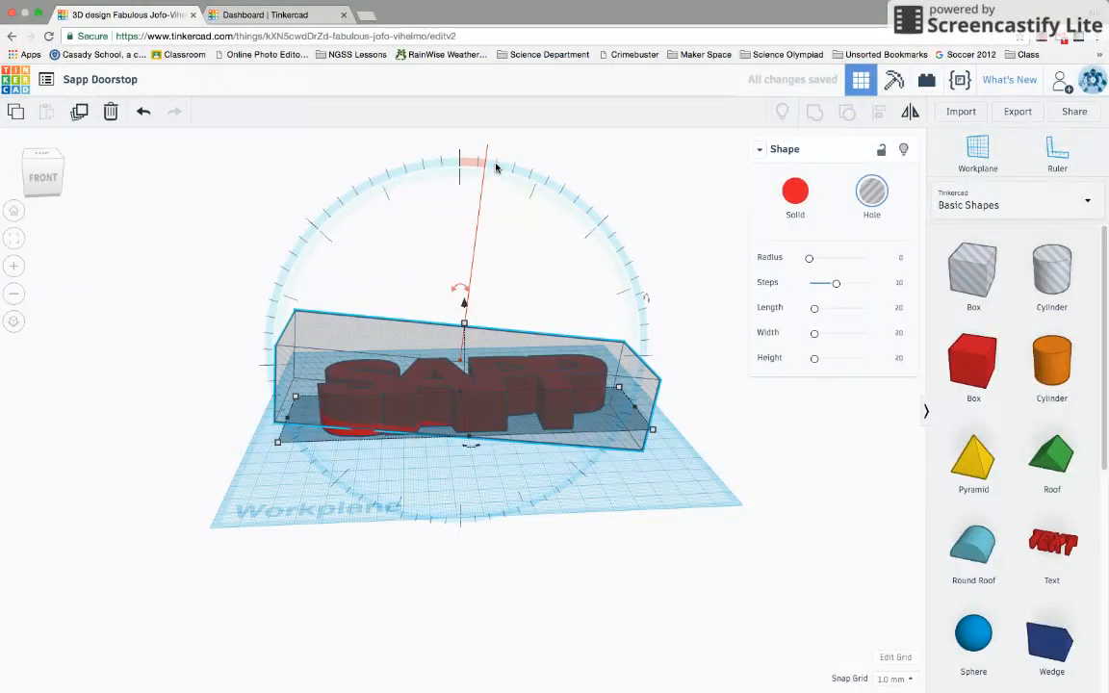
Raise the tilted hole box to 10.41 mm, leaving a wedge of the letters uncovered beneath it
{"action": "scroll", "coordinate": [497, 169], "scroll_direction": "down", "scroll_amount": 6}
{"action": "scroll", "coordinate": [496, 170], "scroll_direction": "down", "scroll_amount": 3}
{"action": "scroll", "coordinate": [498, 170], "scroll_direction": "up", "scroll_amount": 2}
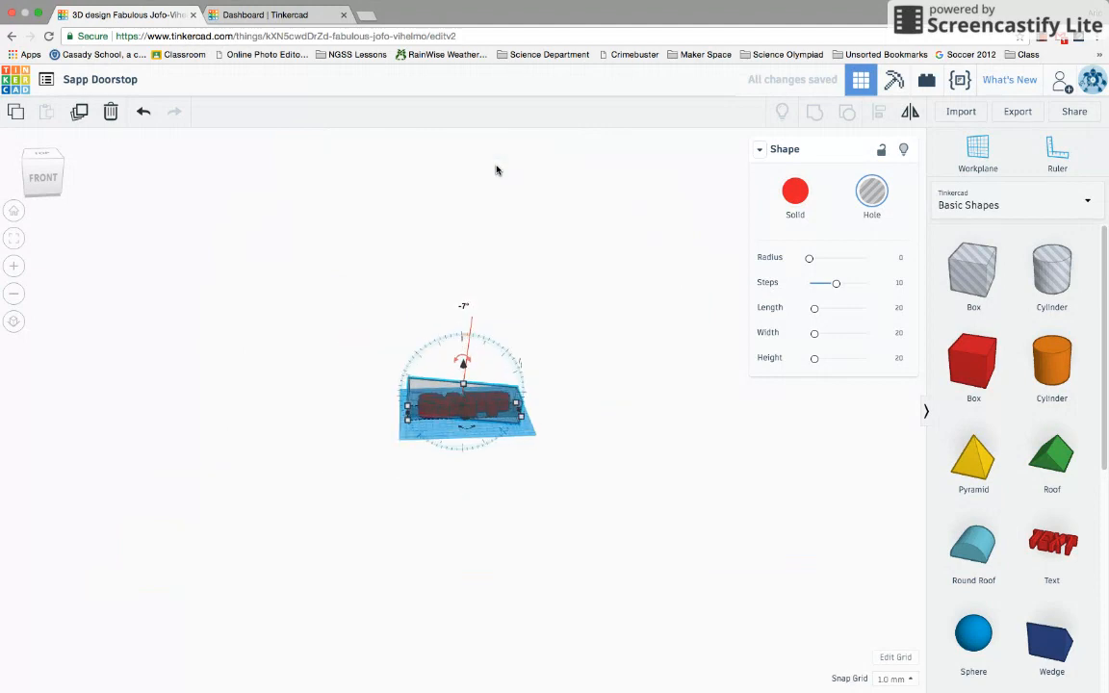
{"action": "scroll", "coordinate": [499, 172], "scroll_direction": "up", "scroll_amount": 3}
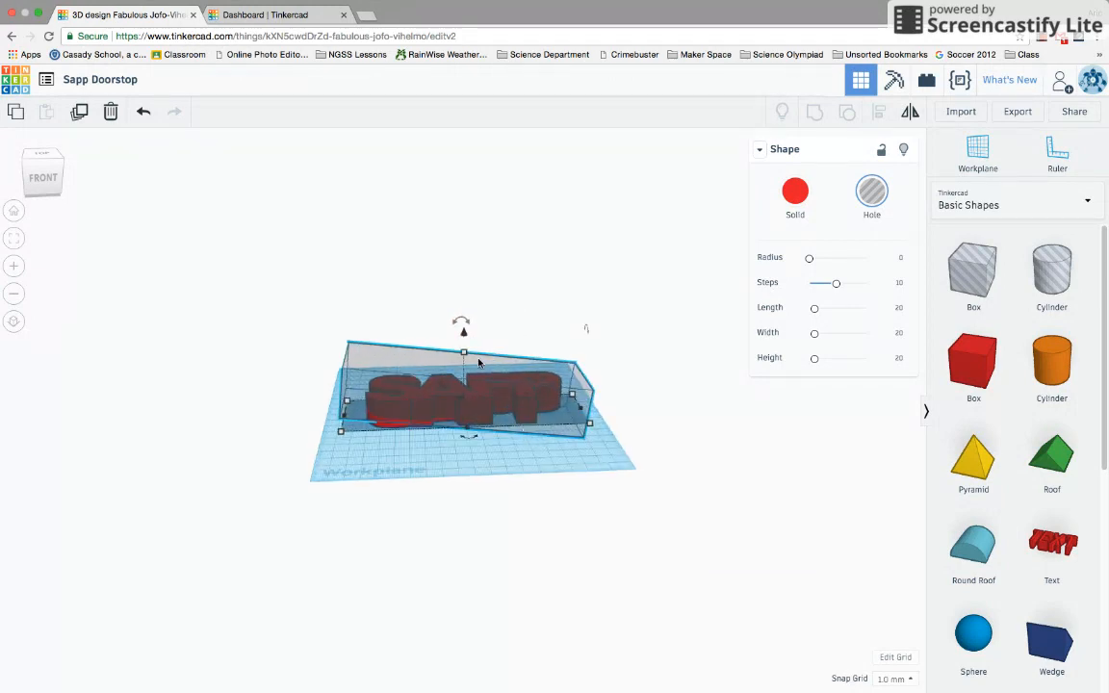
{"action": "left_click", "coordinate": [462, 328]}
{"action": "left_click_drag", "start_coordinate": [464, 336], "coordinate": [468, 322]}
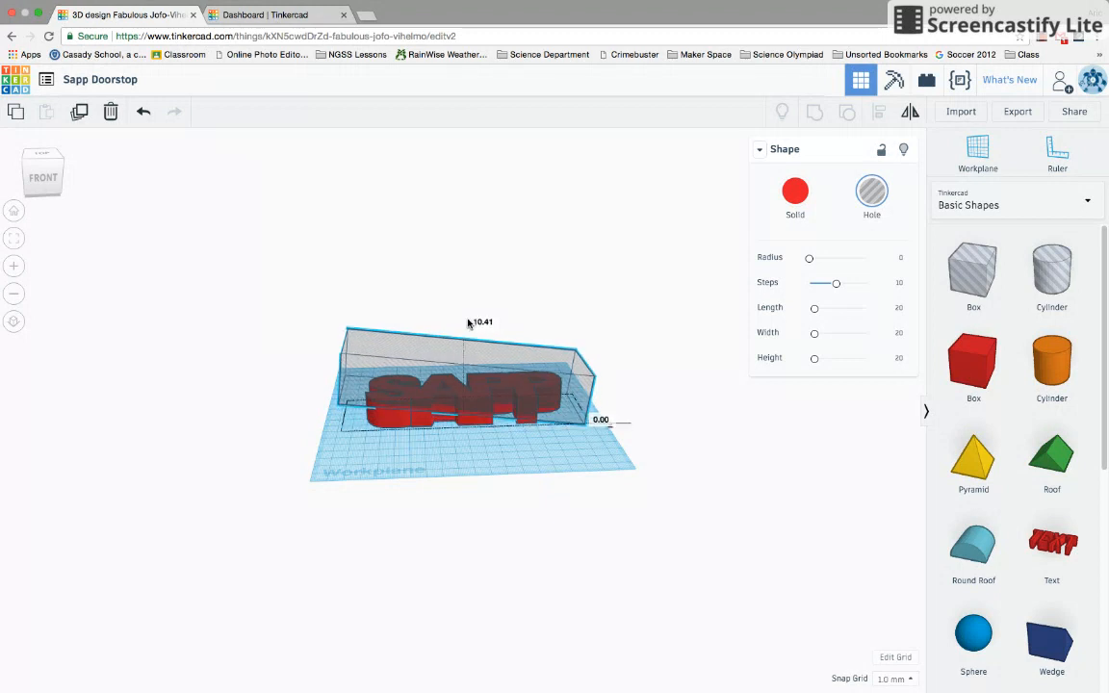
{"action": "left_click_drag", "start_coordinate": [468, 322], "coordinate": [467, 323]}
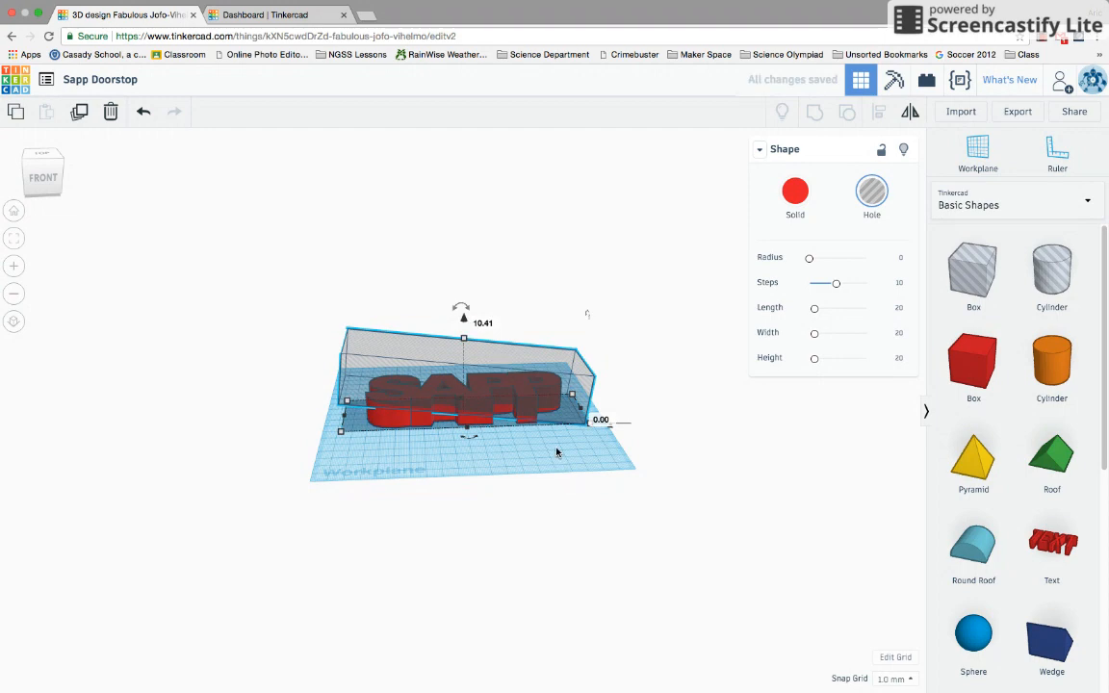
Examine where the tilted hole box crosses the letters from the S to the last P
{"action": "scroll", "coordinate": [557, 453], "scroll_direction": "up", "scroll_amount": 5}
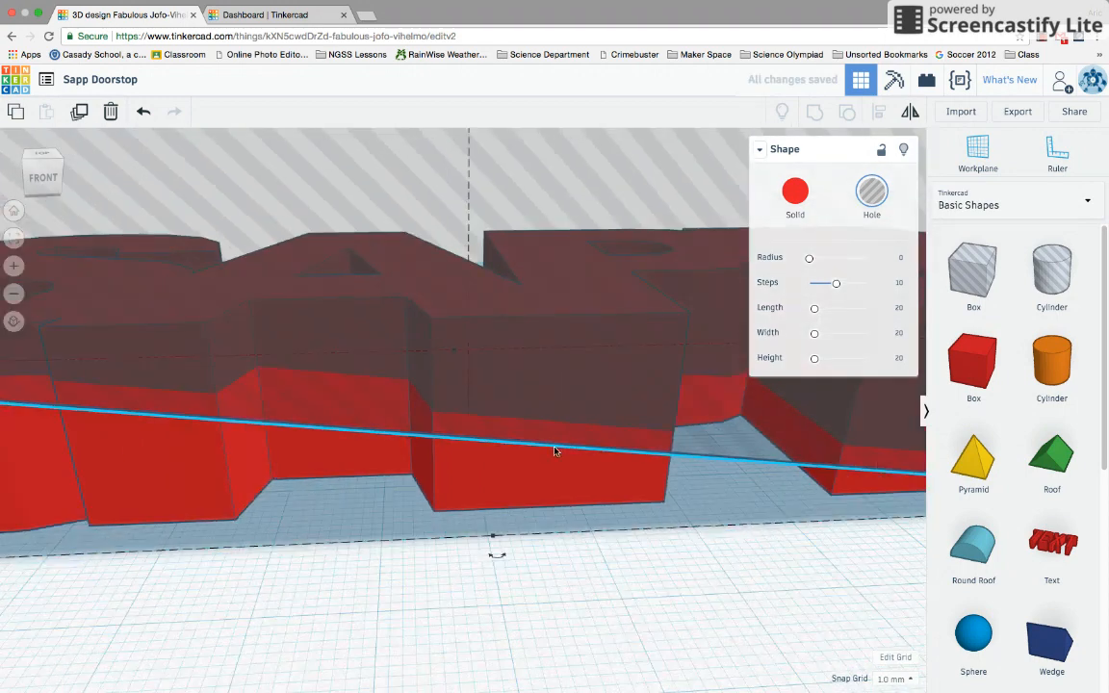
{"action": "scroll", "coordinate": [554, 450], "scroll_direction": "down", "scroll_amount": 2}
{"action": "scroll", "coordinate": [554, 450], "scroll_direction": "down", "scroll_amount": 3}
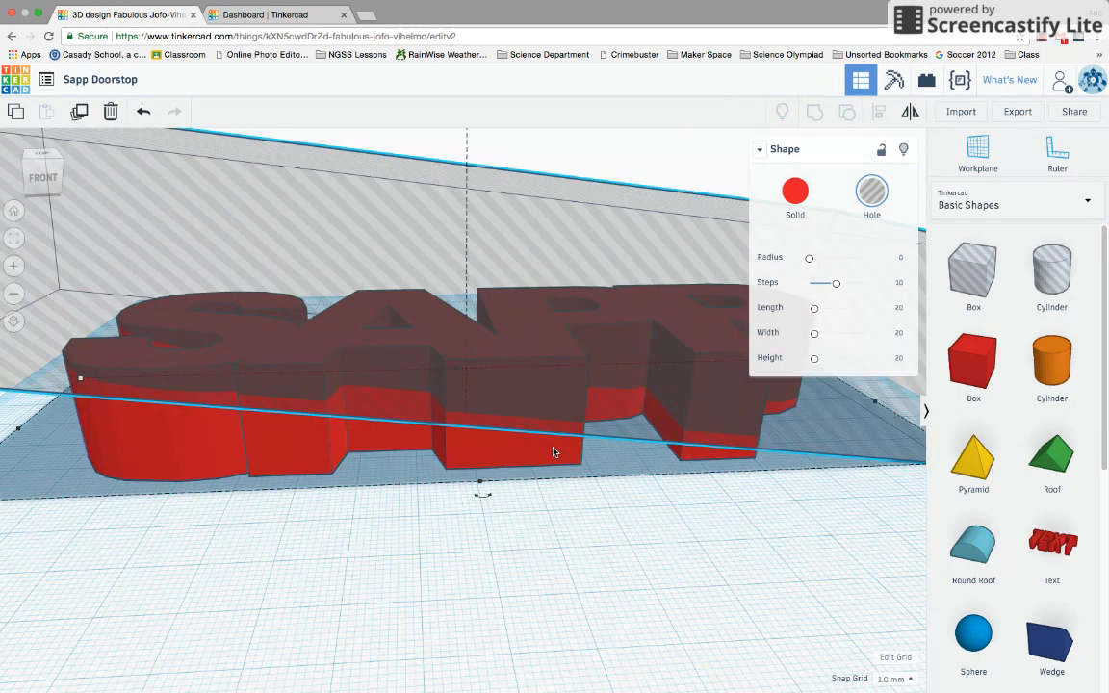
{"action": "right_click_drag", "start_coordinate": [124, 526], "coordinate": [78, 525]}
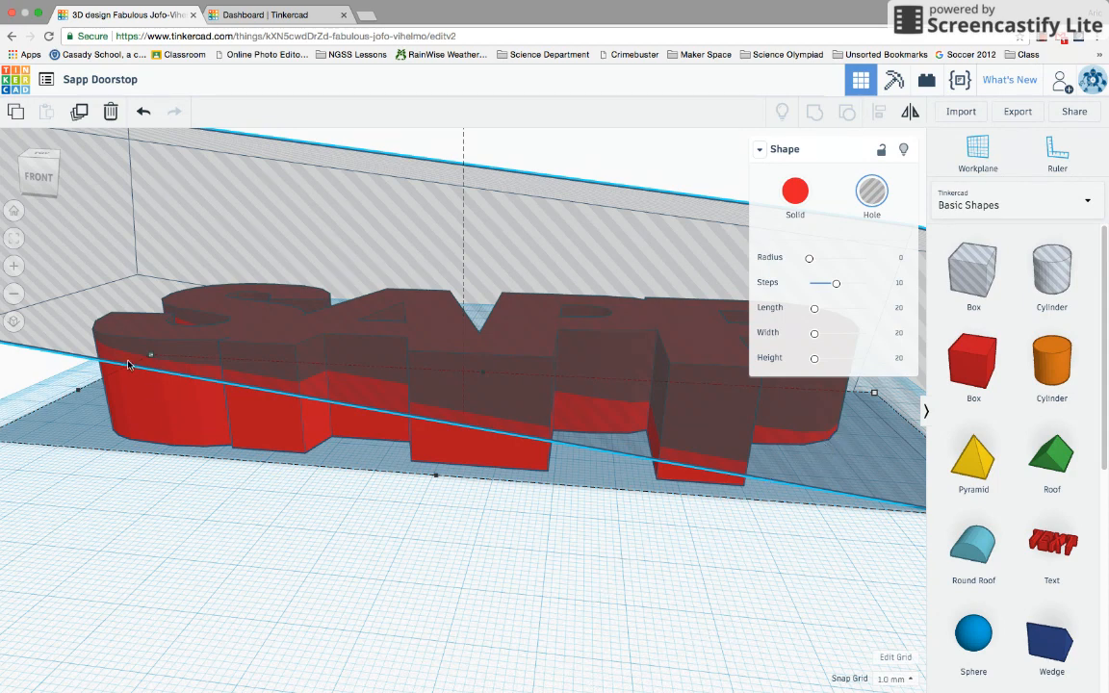
{"action": "right_click_drag", "start_coordinate": [447, 544], "coordinate": [426, 594]}
{"action": "scroll", "coordinate": [425, 594], "scroll_direction": "down", "scroll_amount": 10}
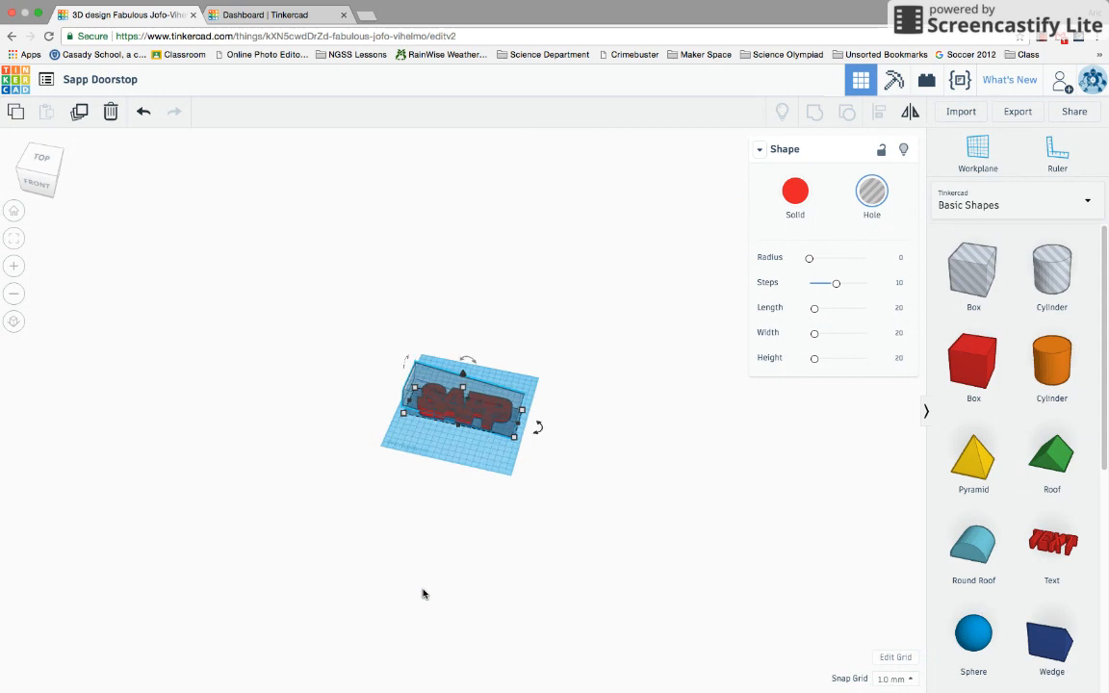
{"action": "scroll", "coordinate": [423, 594], "scroll_direction": "up", "scroll_amount": 5}
{"action": "scroll", "coordinate": [424, 592], "scroll_direction": "up", "scroll_amount": 2}
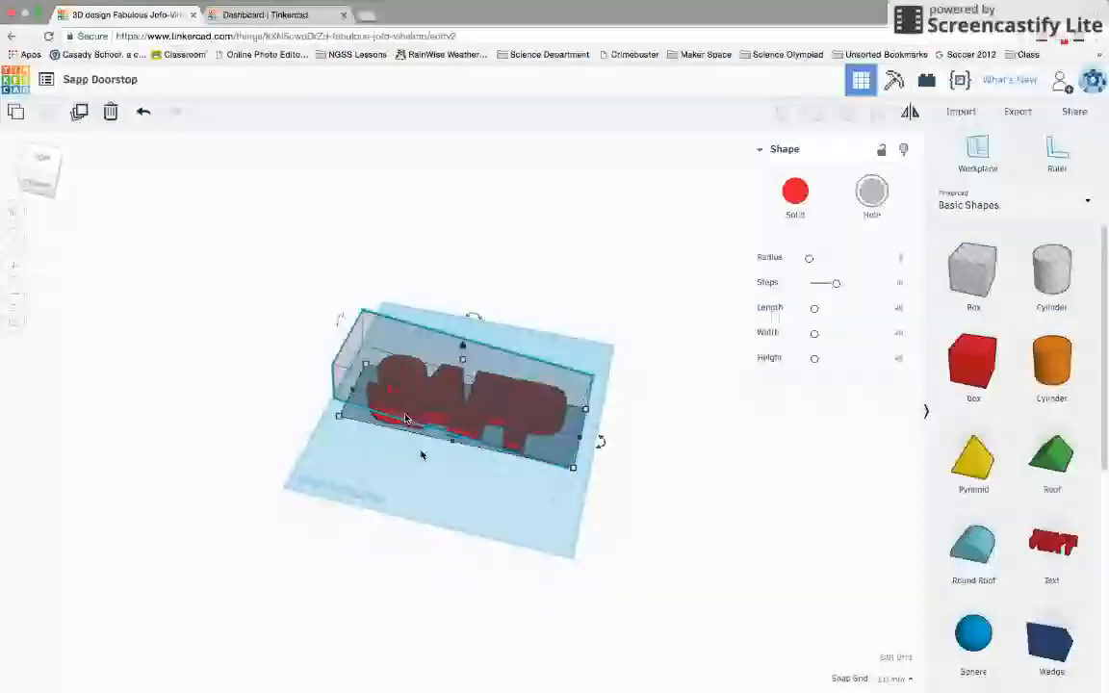
Select the word and the hole box together and group them to cut the letters into a sloping wedge
{"action": "left_click", "coordinate": [471, 328]}
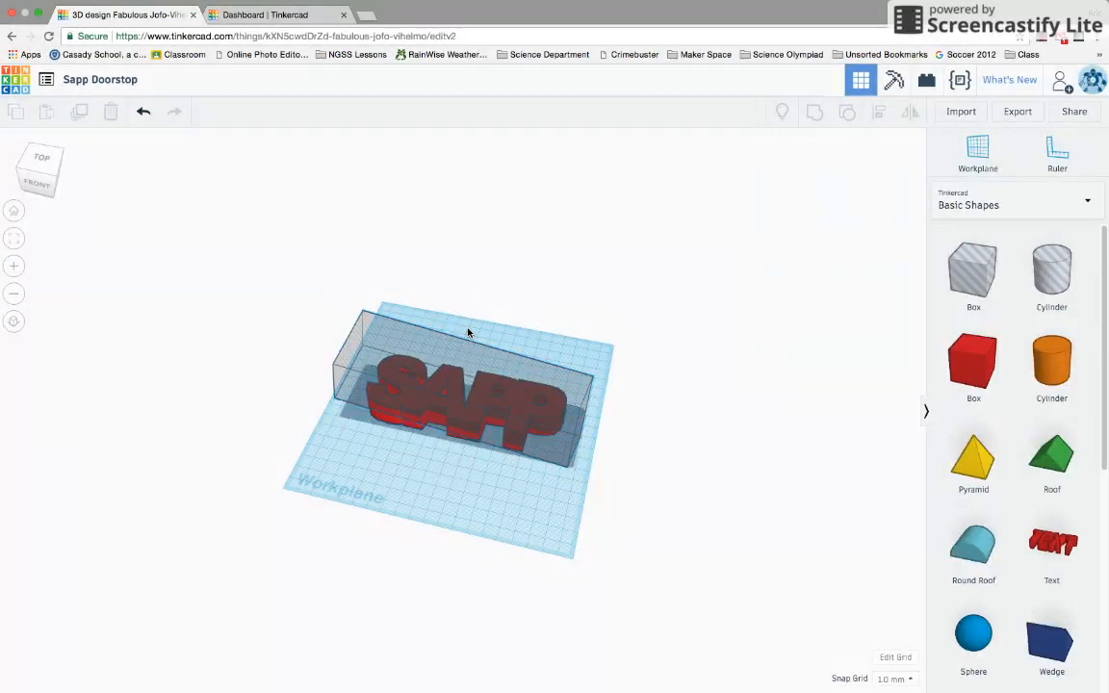
{"action": "left_click_drag", "start_coordinate": [387, 311], "coordinate": [545, 506]}
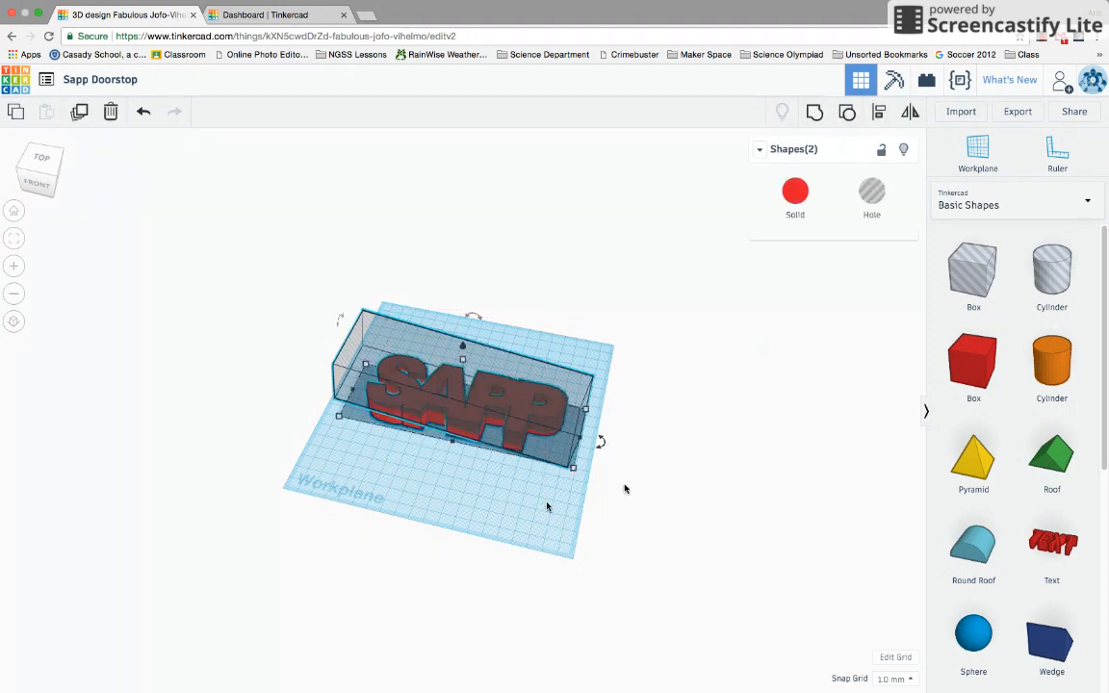
{"action": "left_click", "coordinate": [814, 117]}
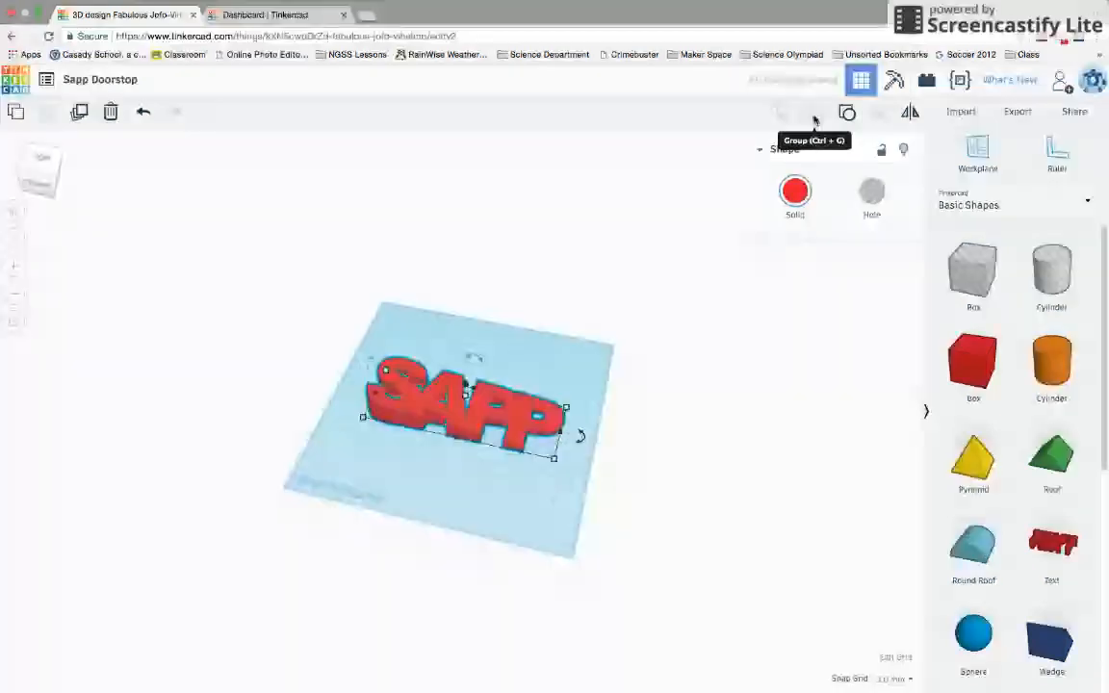
{"action": "left_click", "coordinate": [517, 494]}
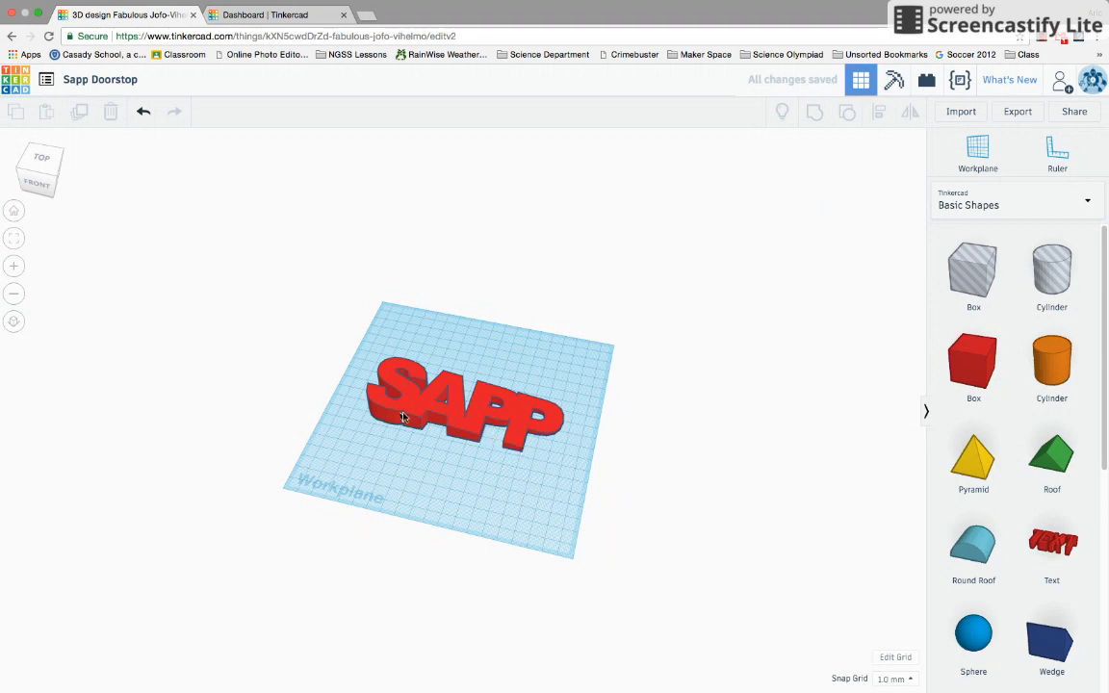
{"action": "mouse_move", "coordinate": [547, 465]}
{"action": "right_mouse_down"}
{"action": "mouse_move", "coordinate": [567, 389]}
{"action": "mouse_move", "coordinate": [547, 482]}
{"action": "right_mouse_up"}
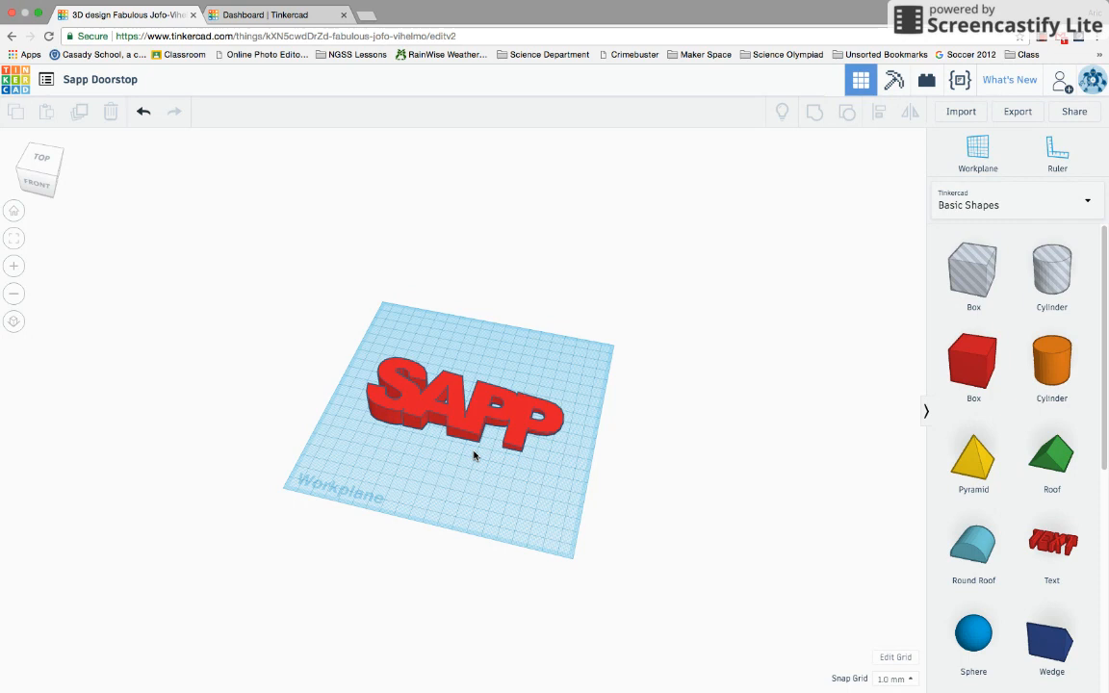
{"action": "left_click", "coordinate": [14, 88]}
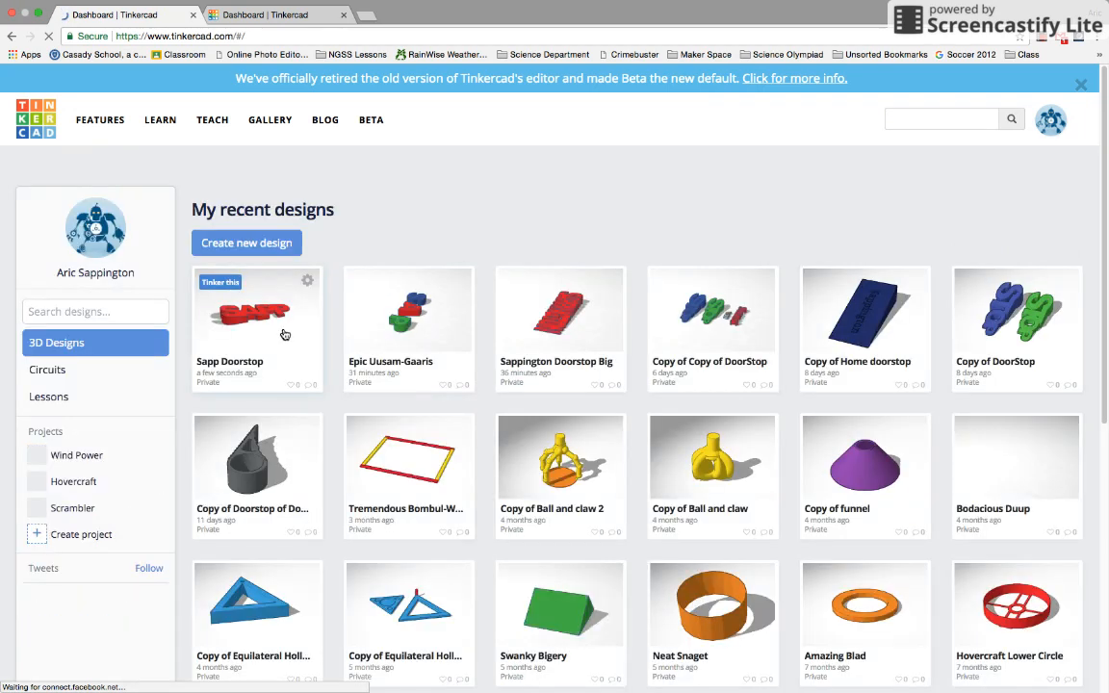
{"action": "left_click", "coordinate": [230, 288]}
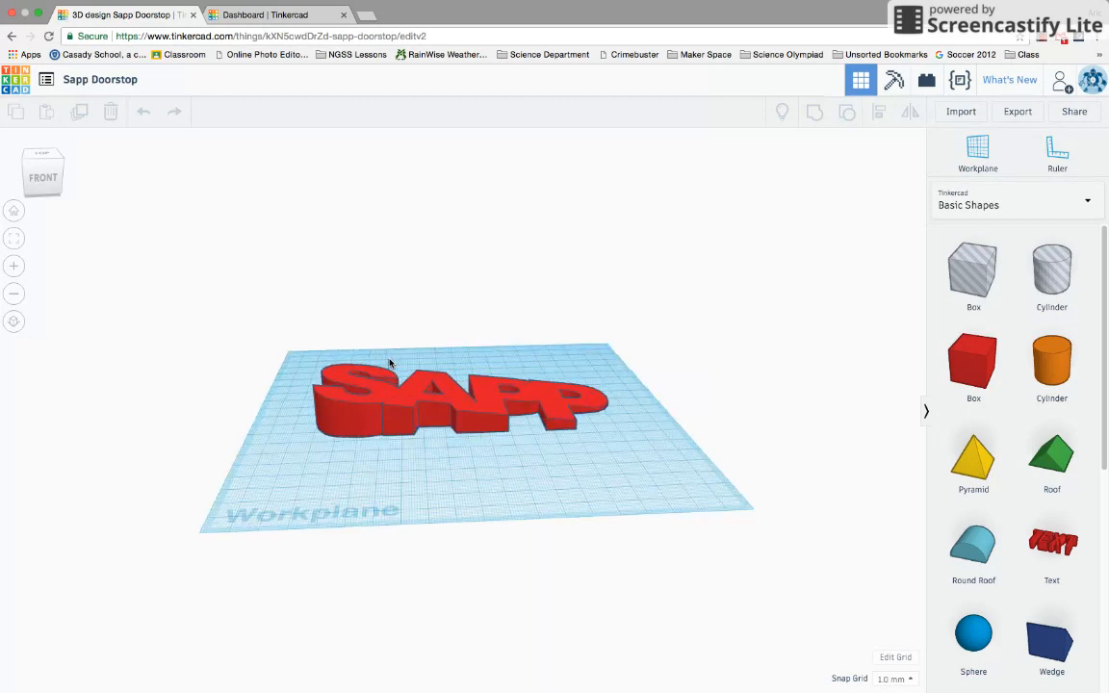
{"action": "left_click", "coordinate": [42, 87]}
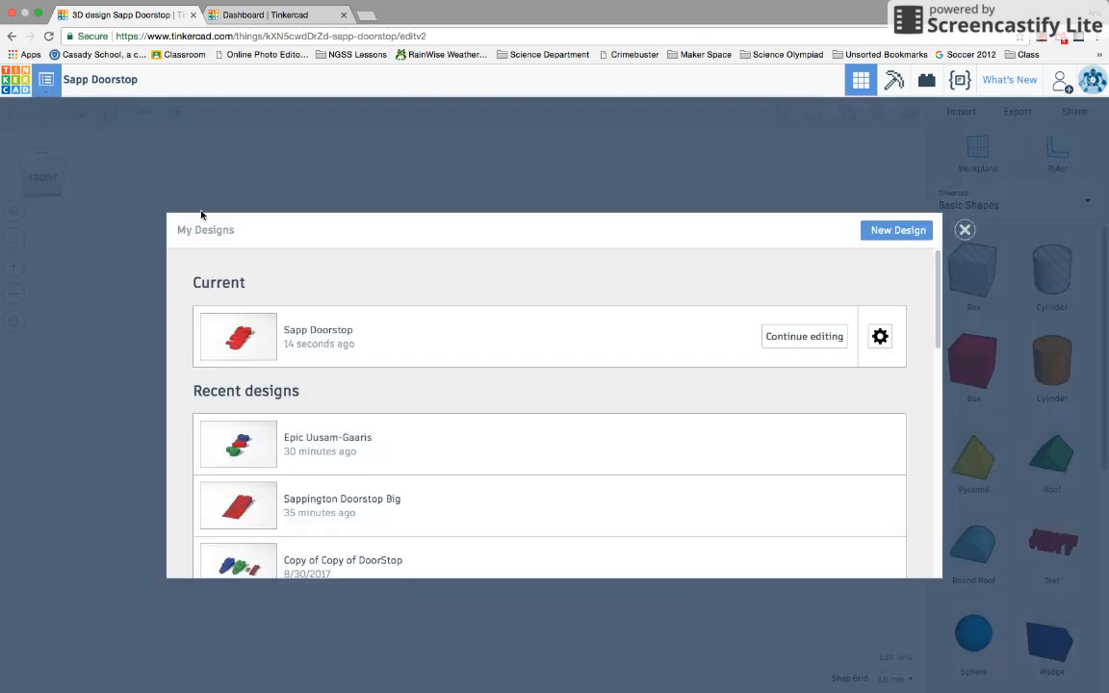
{"action": "left_click", "coordinate": [705, 176]}
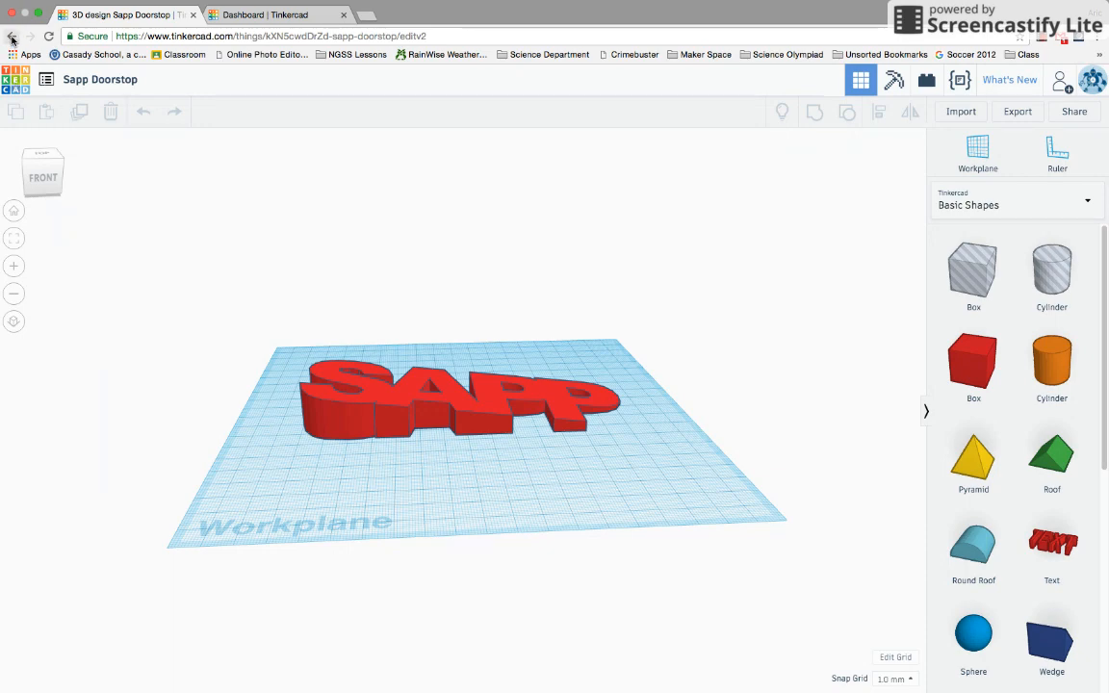
Return to the dashboard, open the Sapp Doorstop design's details and download the model for 3D printing as an STL file
{"action": "left_click", "coordinate": [23, 91]}
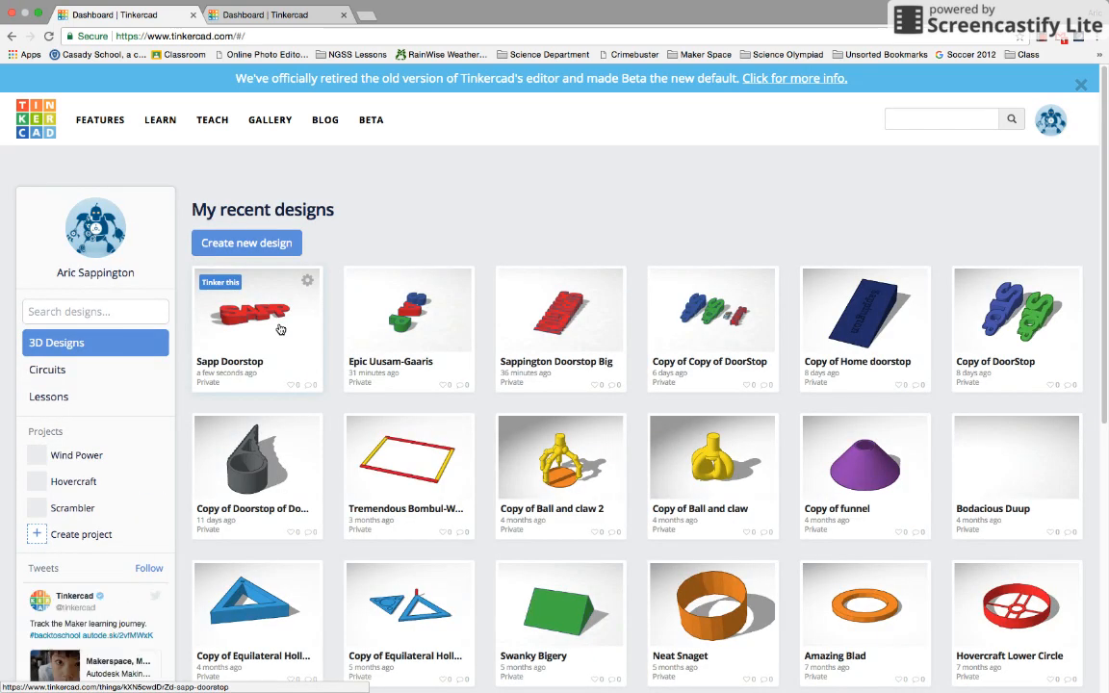
{"action": "right_click", "coordinate": [279, 325]}
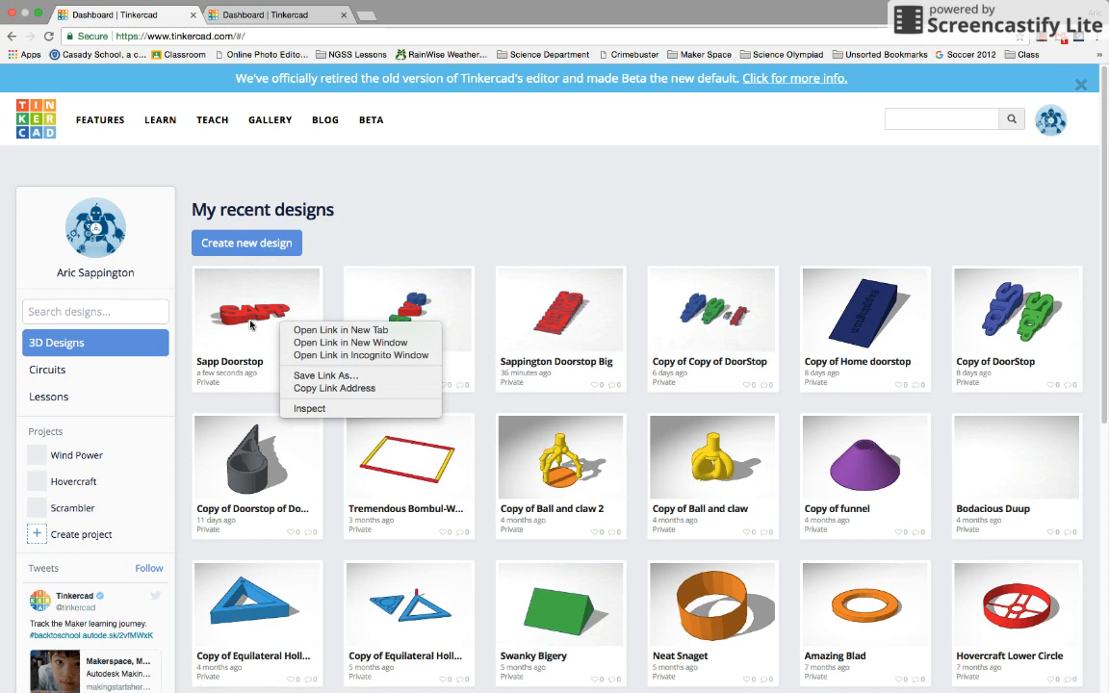
{"action": "left_click", "coordinate": [250, 326]}
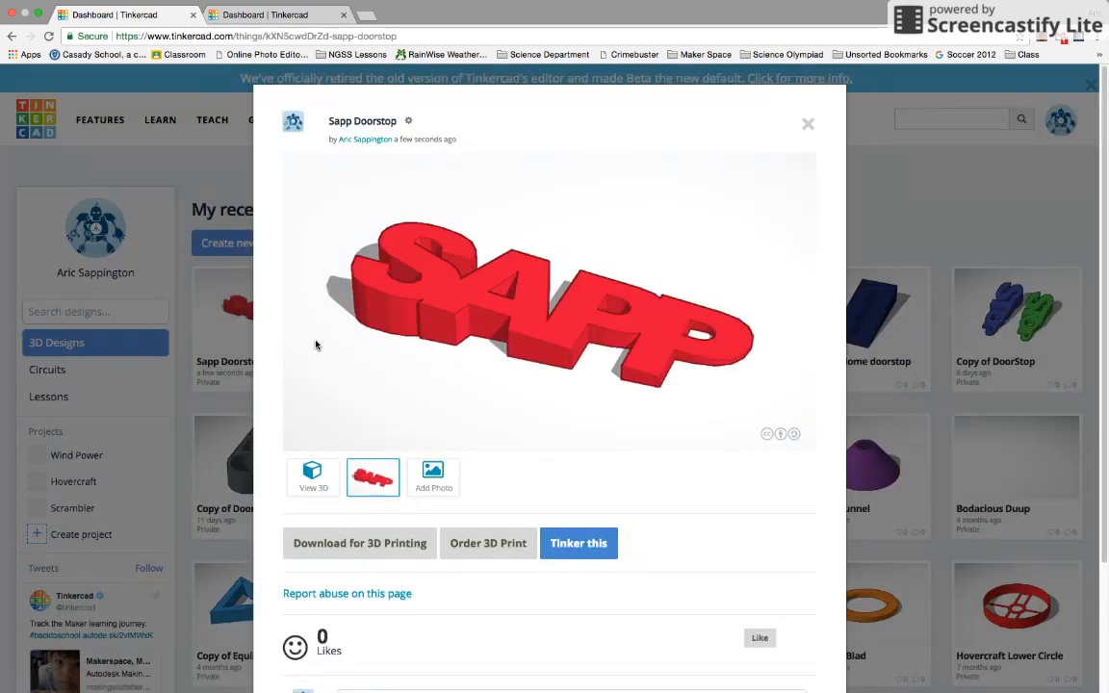
{"action": "left_click", "coordinate": [369, 545]}
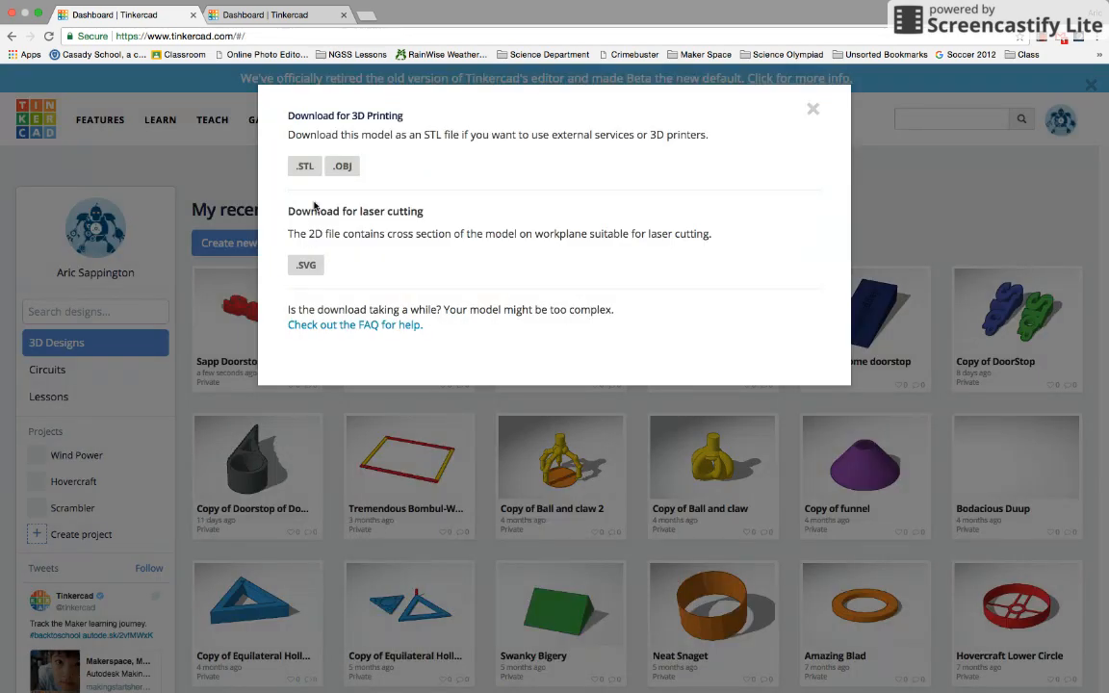
{"action": "left_click", "coordinate": [305, 168]}
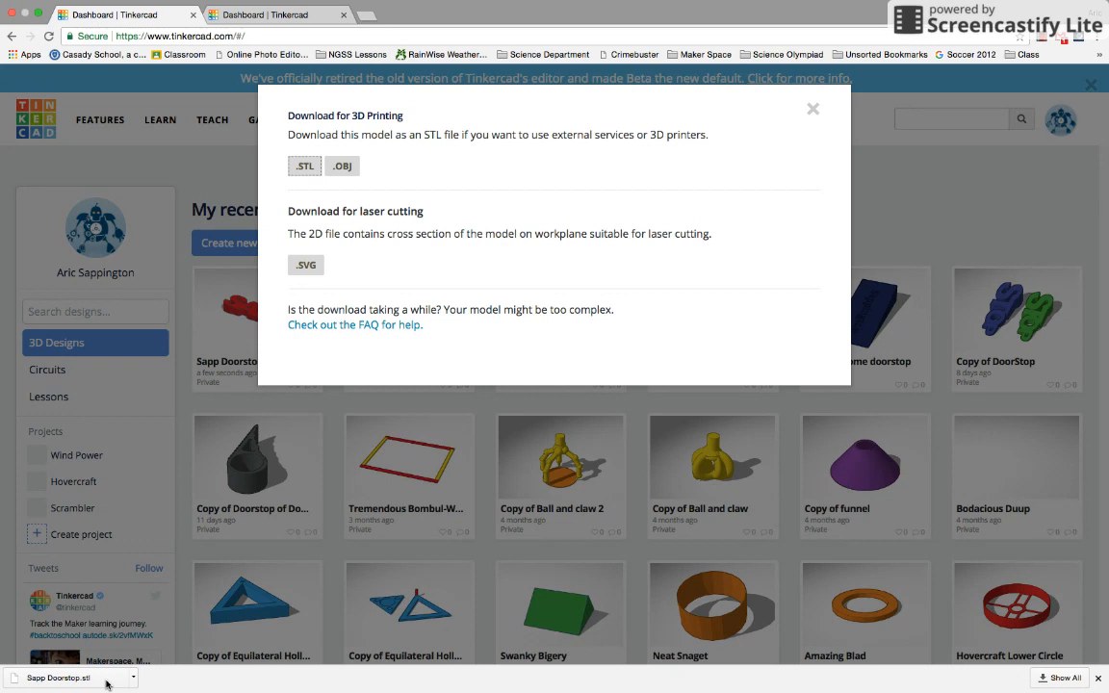
{"action": "left_click", "coordinate": [1047, 39]}
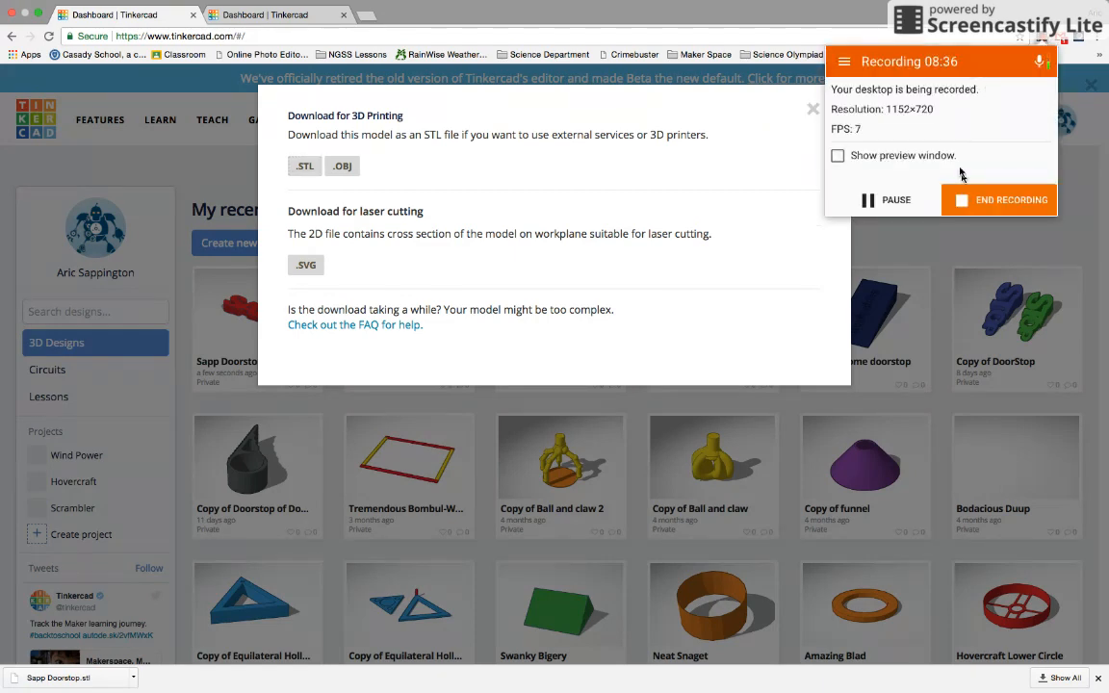